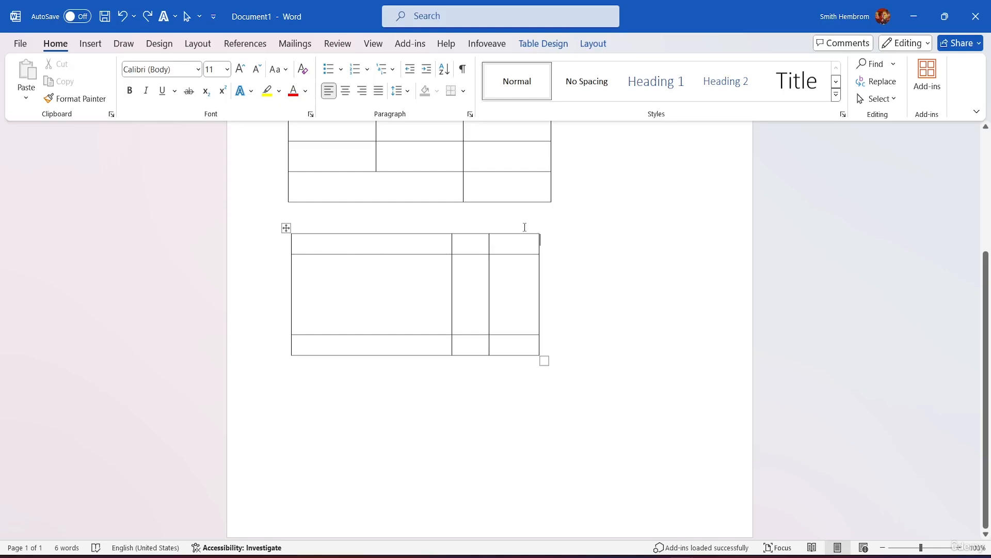
Insert a blank page after the existing tables.
mouse_move(504, 232)
left_click(100, 46)
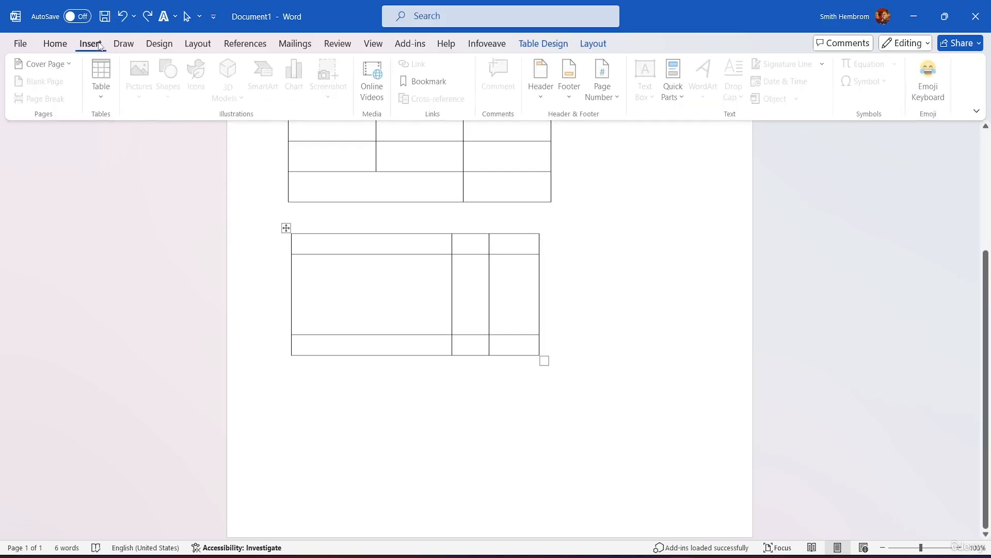
left_click(386, 389)
left_click(59, 81)
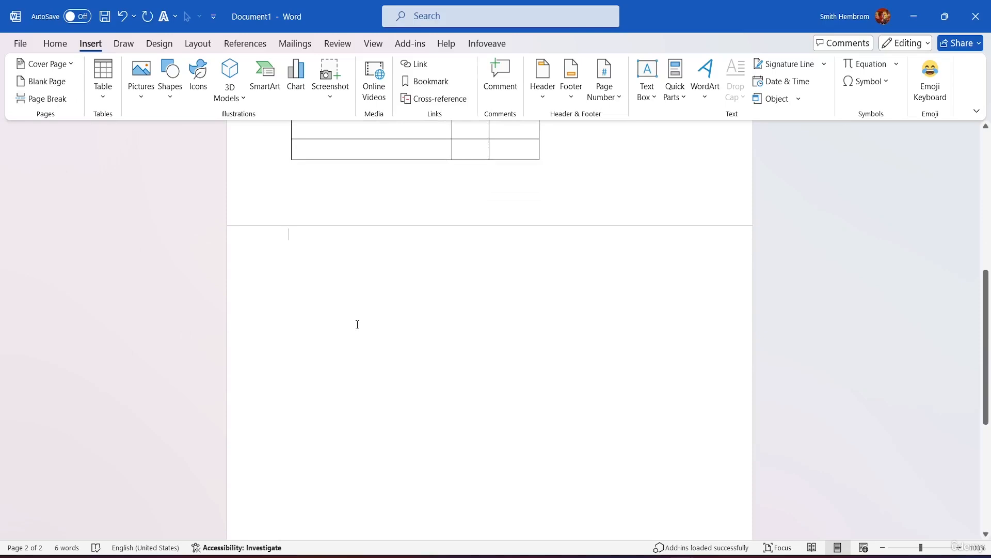
Add an empty line on the new page and insert a table with four columns and five rows.
key("Return")
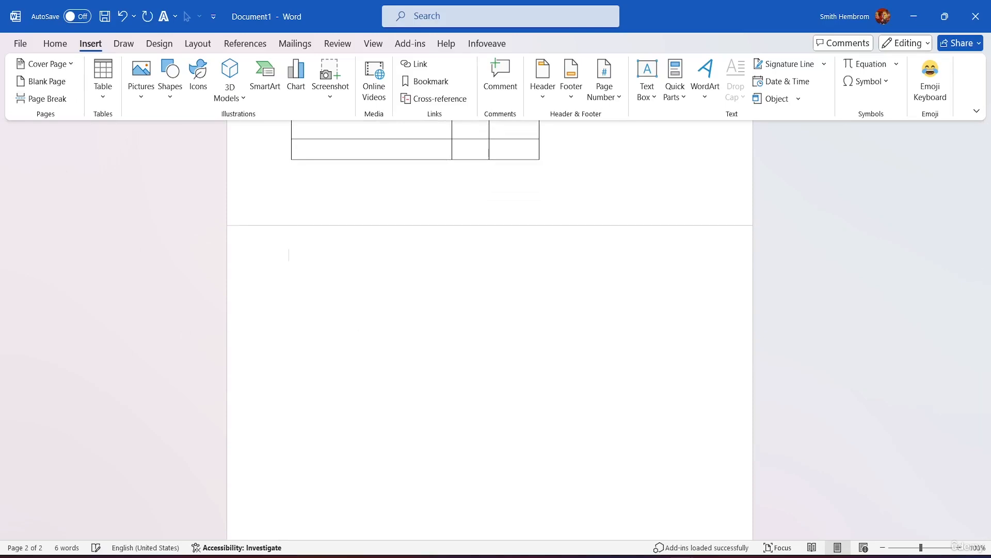
scroll(409, 270, "down", 3)
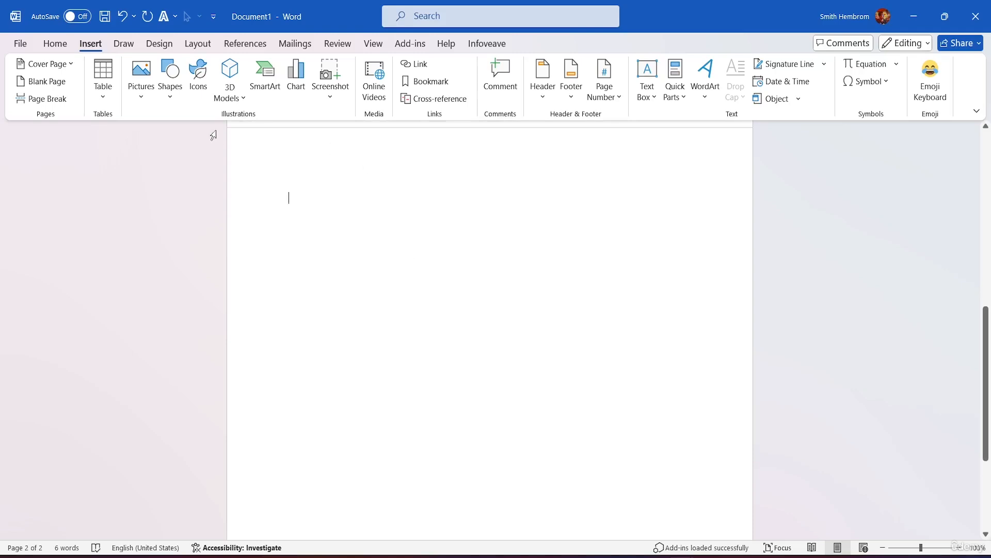
left_click(103, 83)
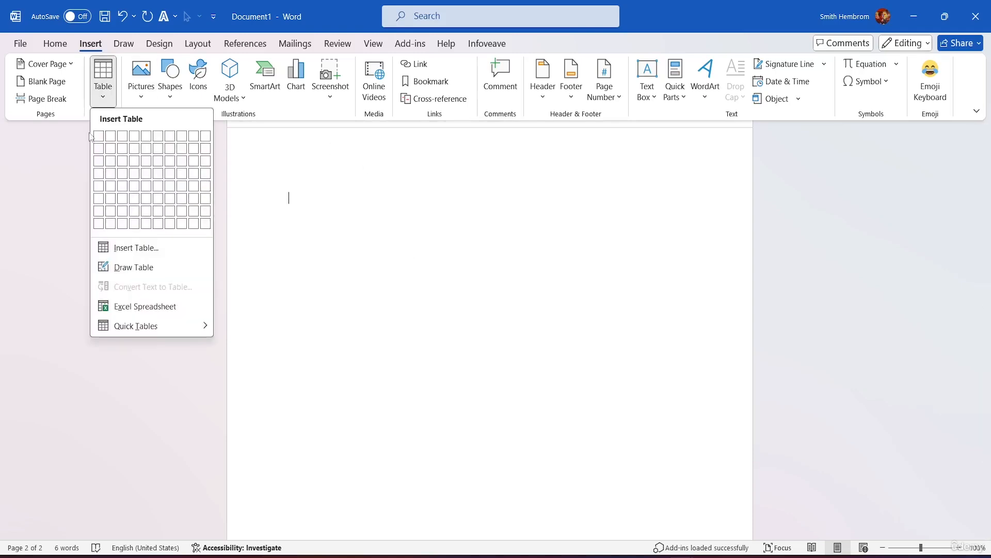
left_click(133, 189)
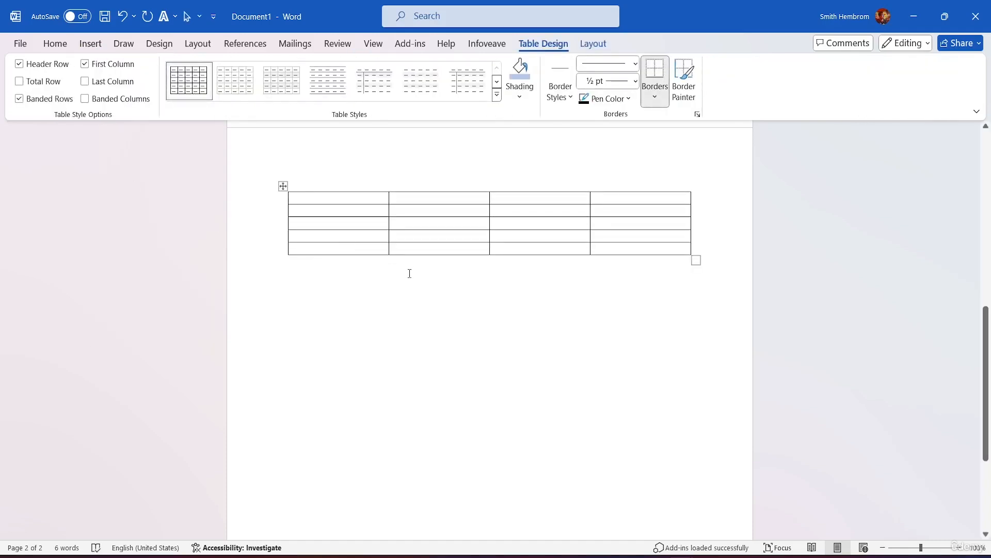
Draw a single-cell table about 2.11" wide and 1.56" high below the grid with a 2 ¼ pt border.
left_click(636, 82)
left_click(608, 189)
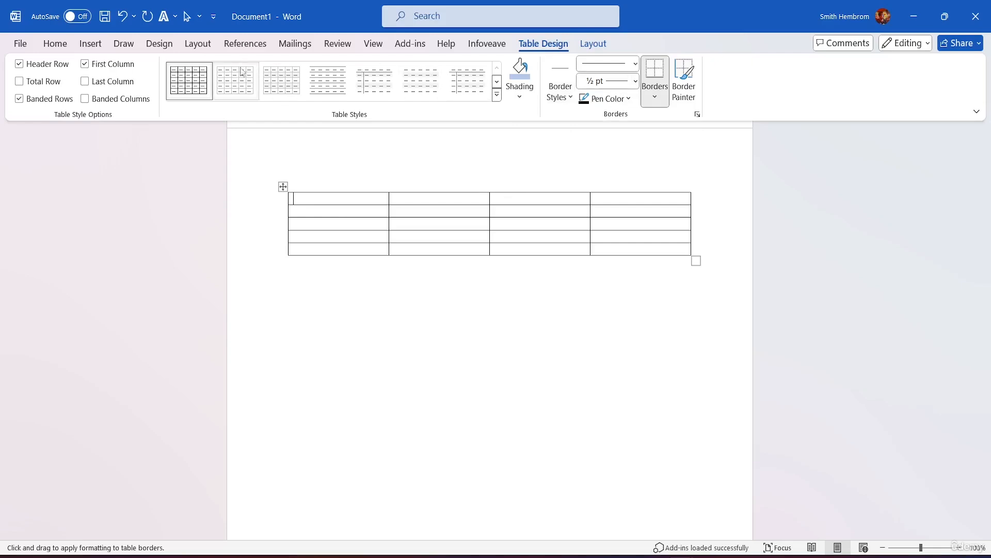
left_click(592, 46)
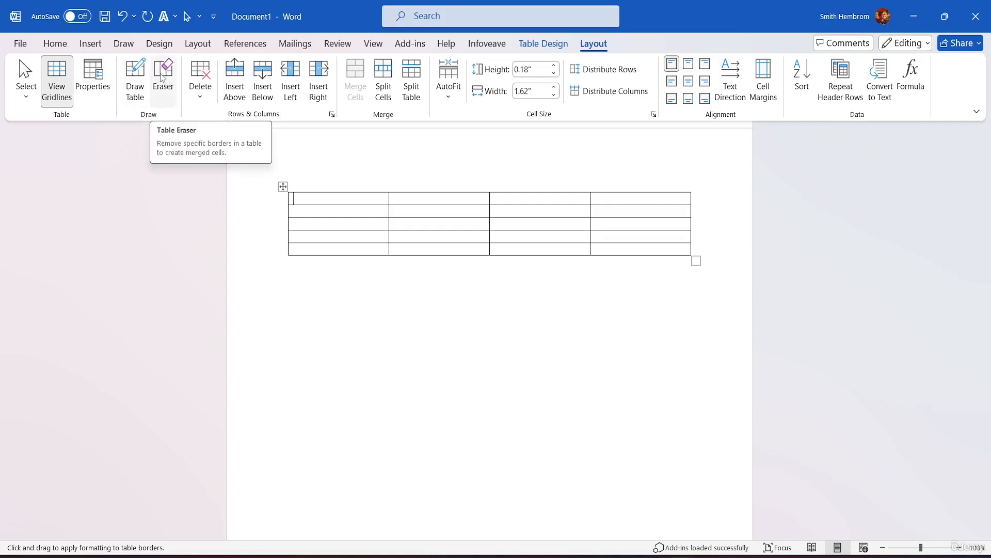
left_click(136, 83)
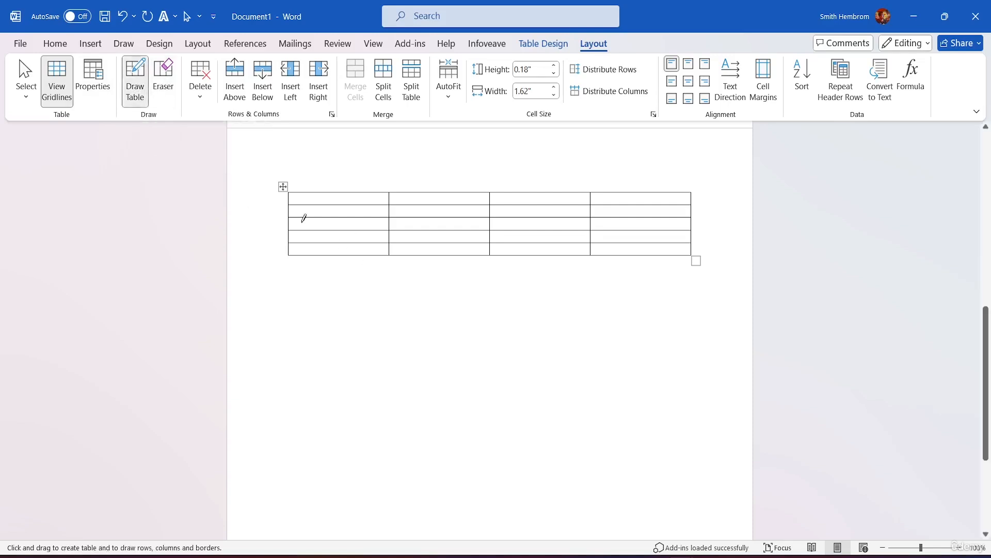
mouse_move(296, 298)
left_mouse_down()
mouse_move(303, 395)
mouse_move(426, 398)
left_mouse_up()
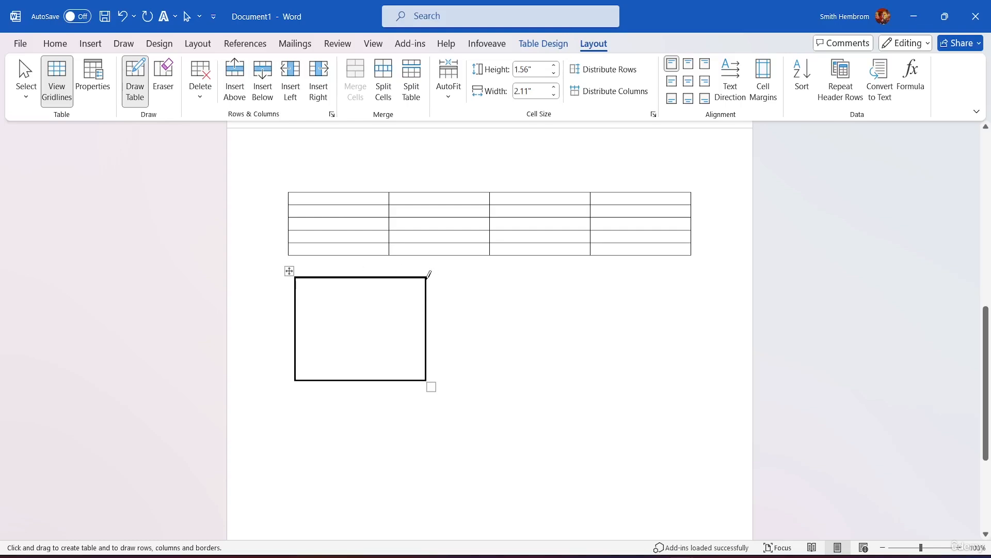
Draw a second single-cell table about 2.02" wide and 1.56" high beside the first box with a 1 ½ pt border.
left_click(562, 44)
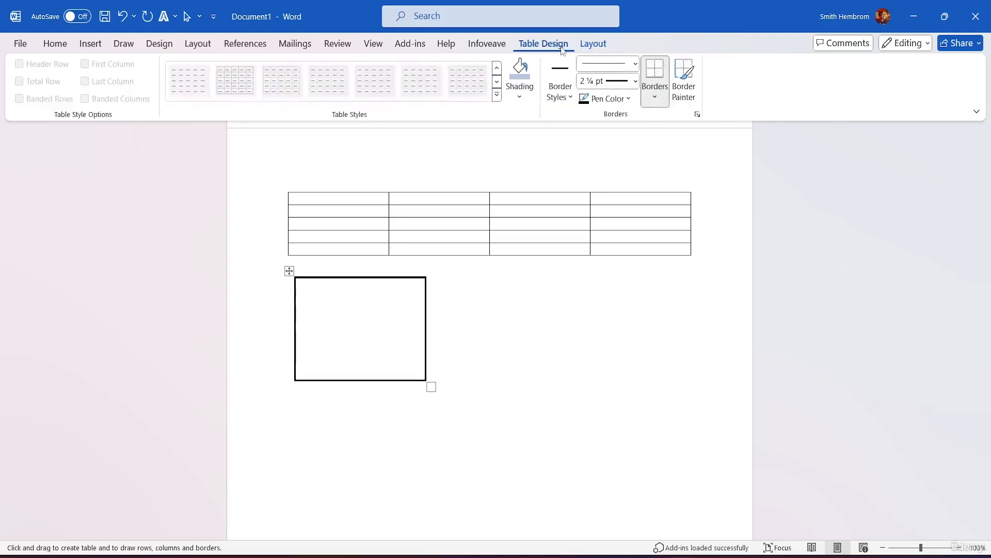
left_click(635, 81)
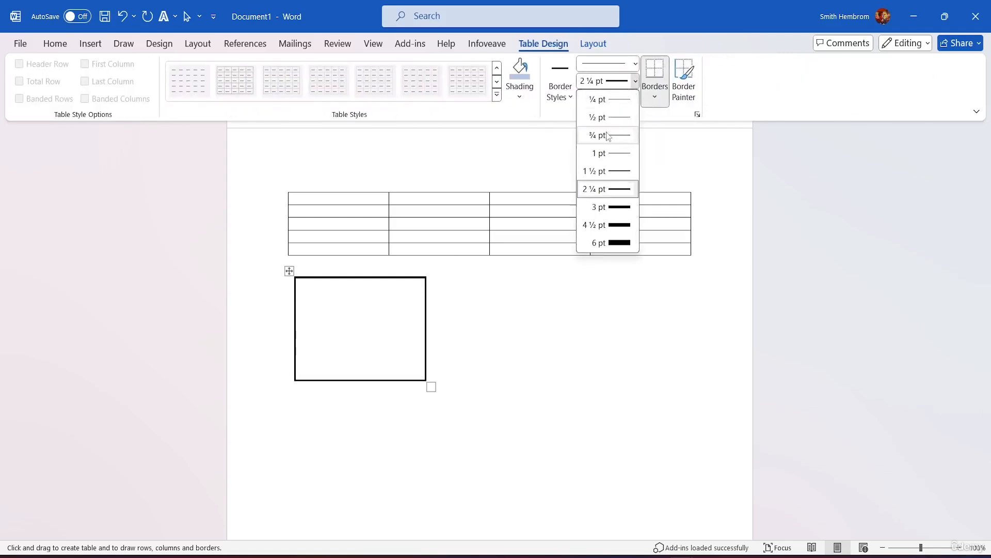
left_click(610, 173)
mouse_move(499, 284)
left_mouse_down()
mouse_move(586, 369)
mouse_move(623, 385)
left_mouse_up()
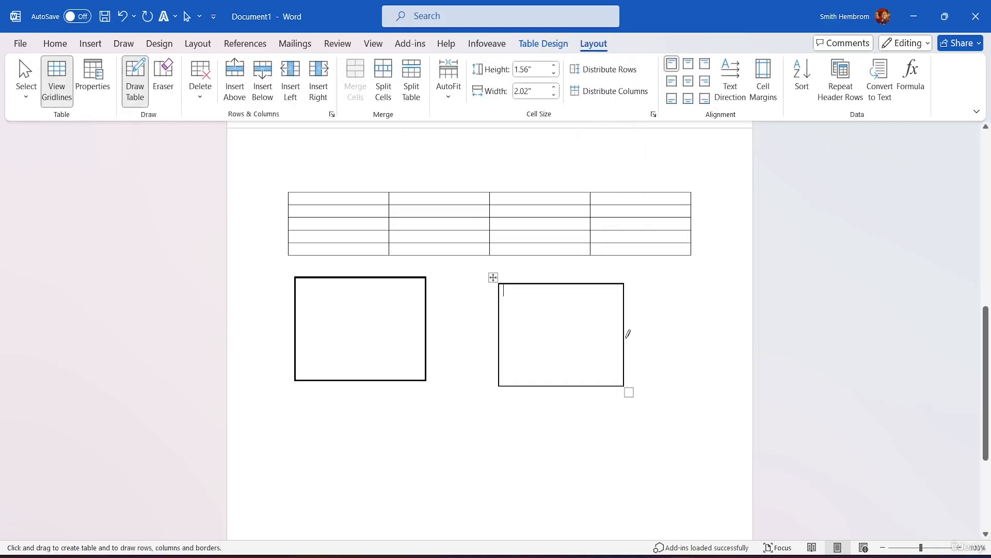
Draw a third single-cell table about 0.86" high below the two boxes with a ¼ pt border.
left_click(552, 43)
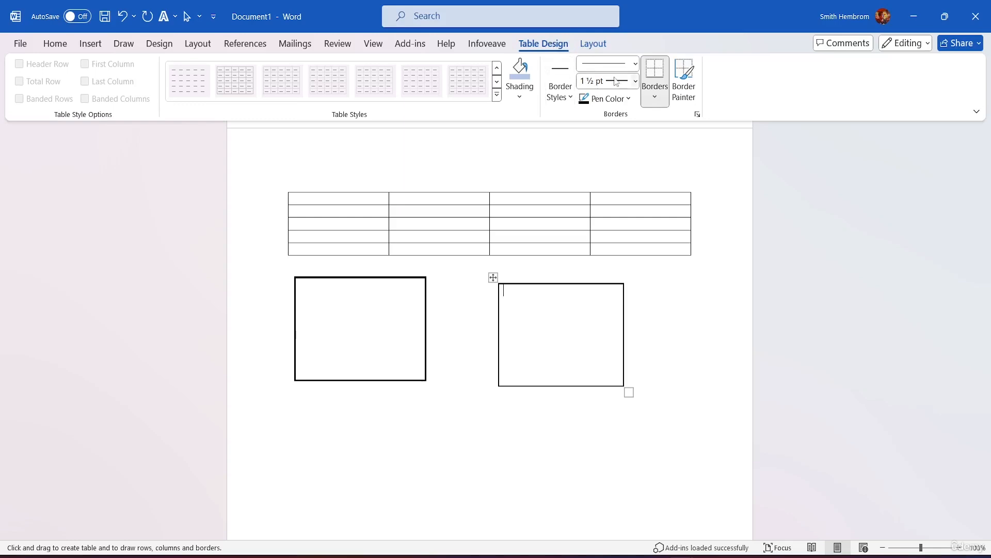
left_click(636, 81)
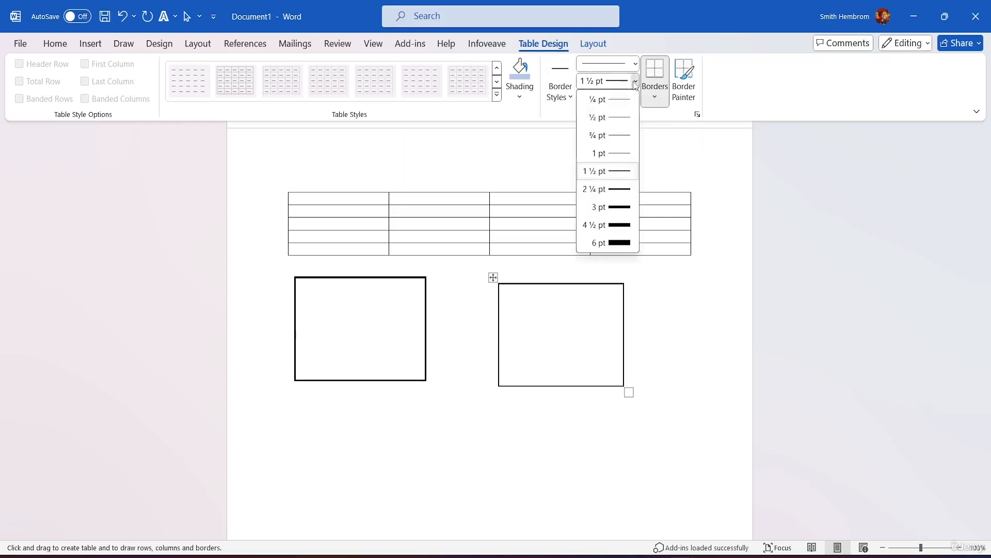
left_click(608, 100)
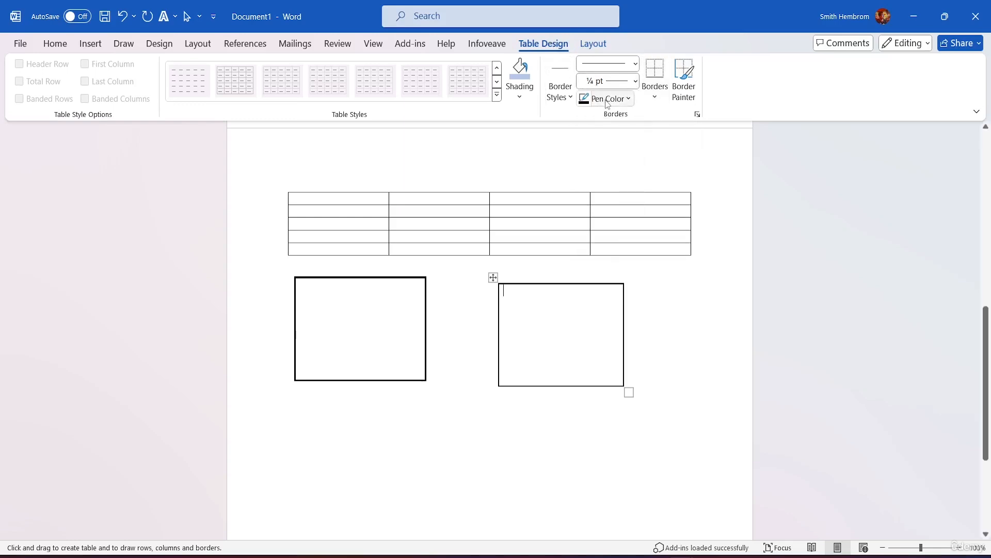
mouse_move(418, 427)
left_mouse_down()
mouse_move(516, 469)
mouse_move(525, 484)
left_mouse_up()
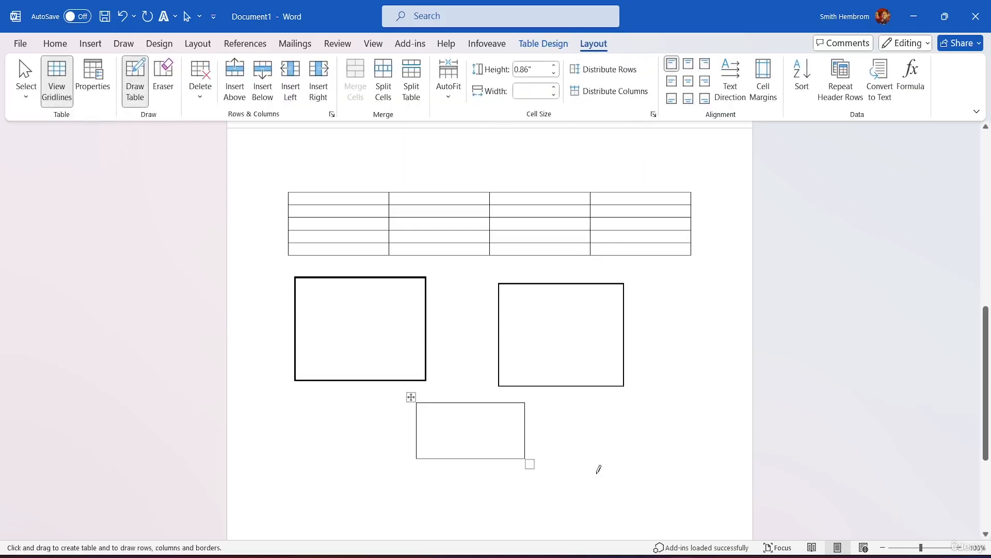
left_click(543, 43)
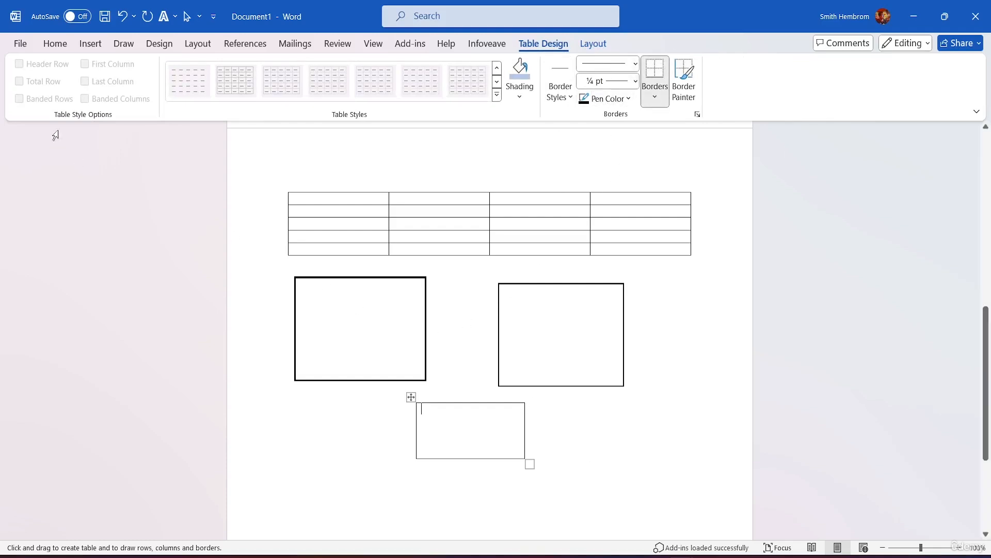
left_click(594, 43)
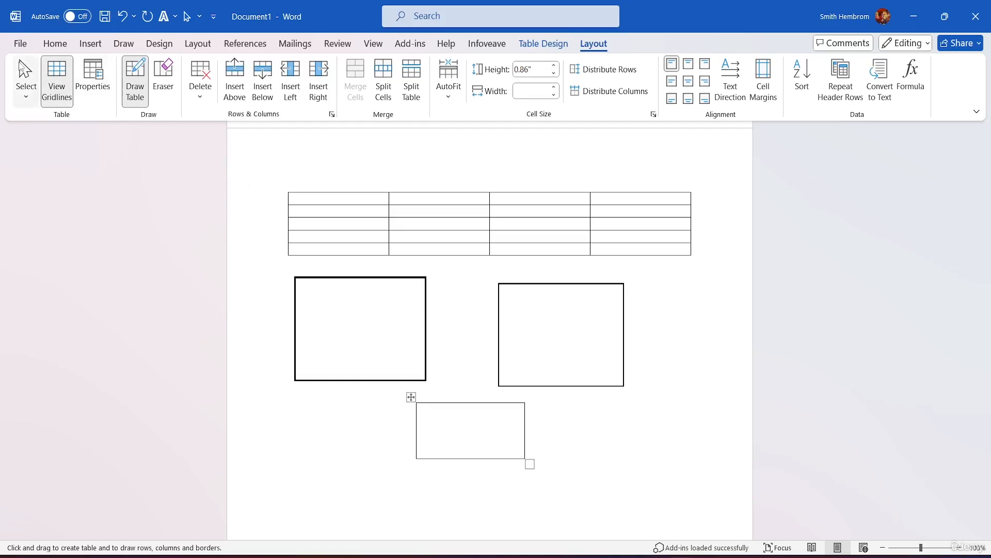
left_click(25, 77)
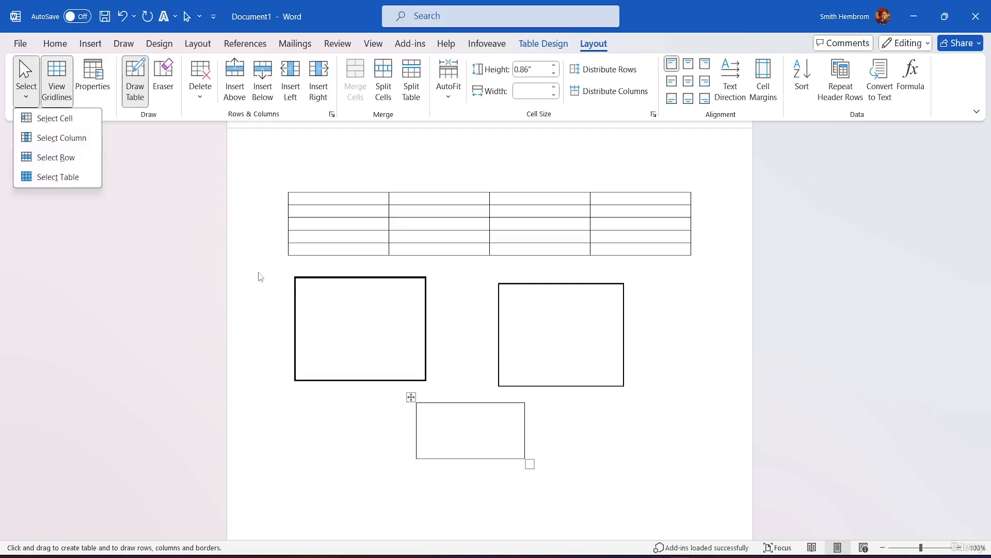
left_click(380, 383)
left_click(375, 339)
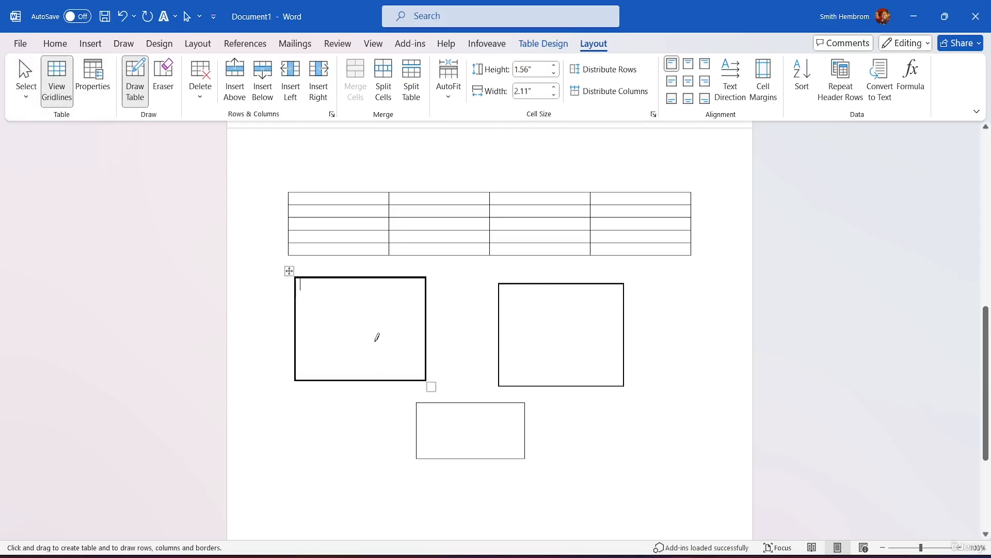
Undo the three hand-drawn tables below the four-column table.
key("ctrl+z")
key("ctrl+z")
key("ctrl+z")
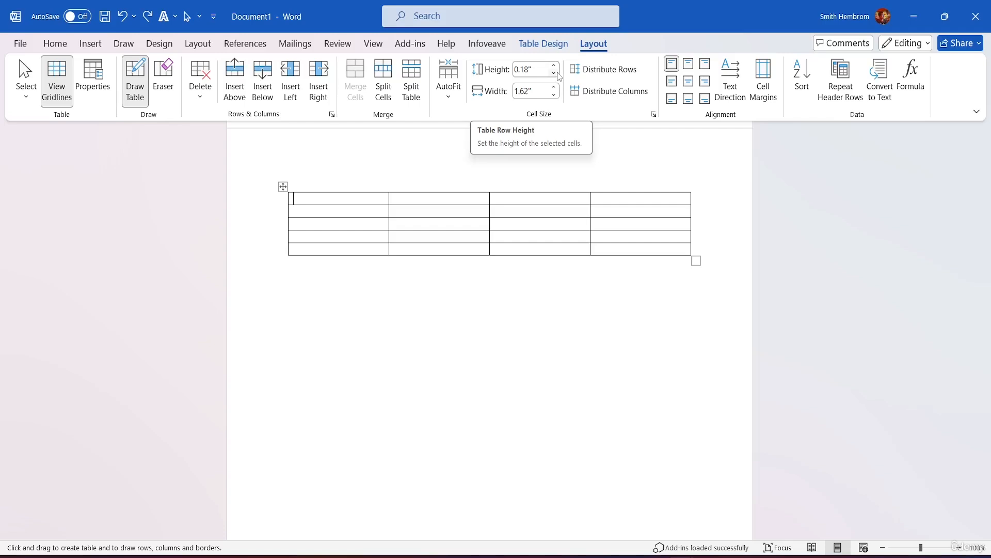
left_click(212, 101)
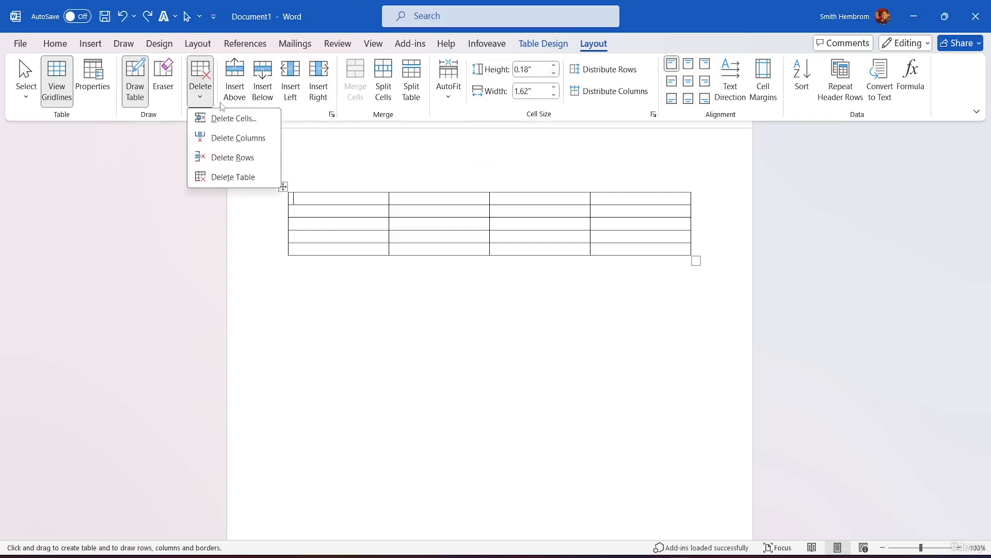
left_click(235, 118)
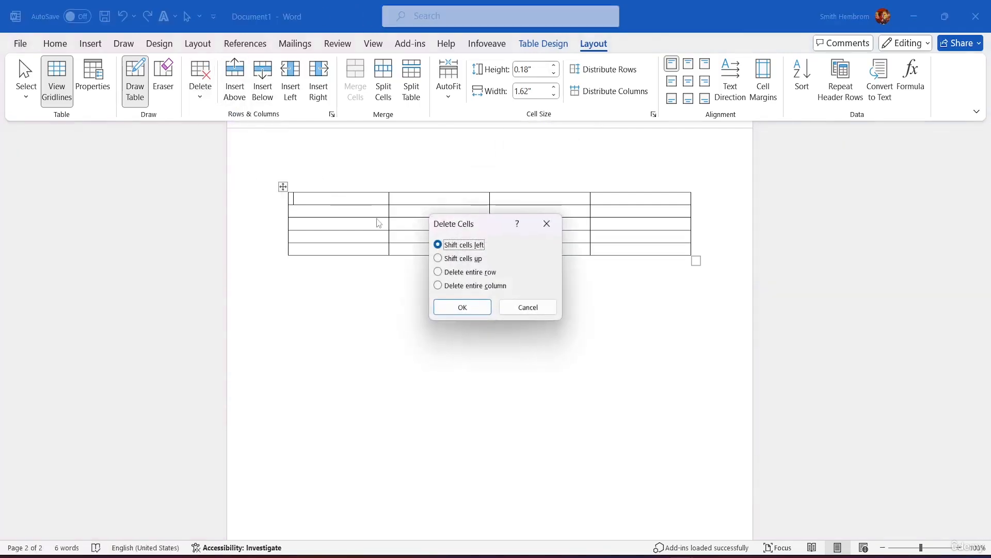
left_click(547, 225)
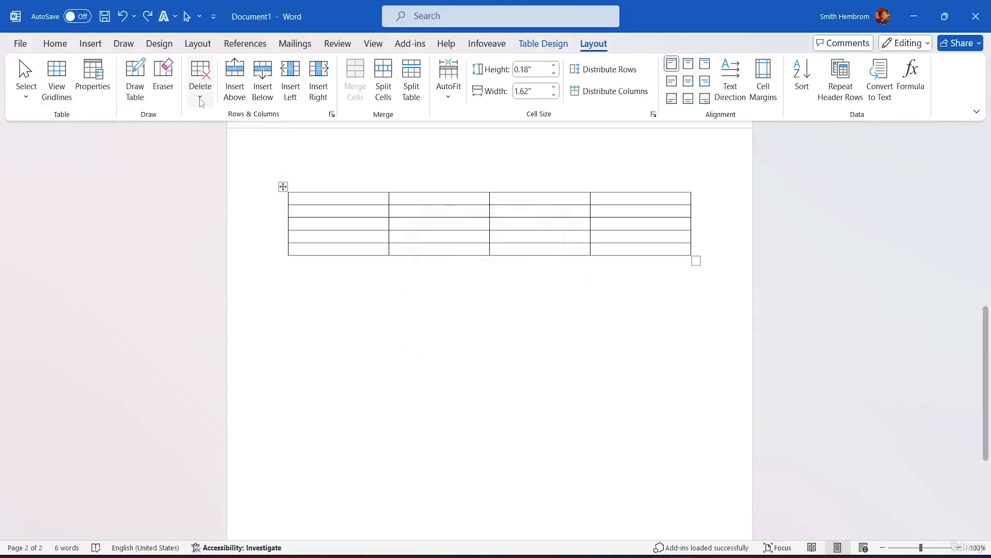
Delete the first three cells of the table's top row, shifting the remaining cells left.
left_click_drag(341, 200, 571, 206)
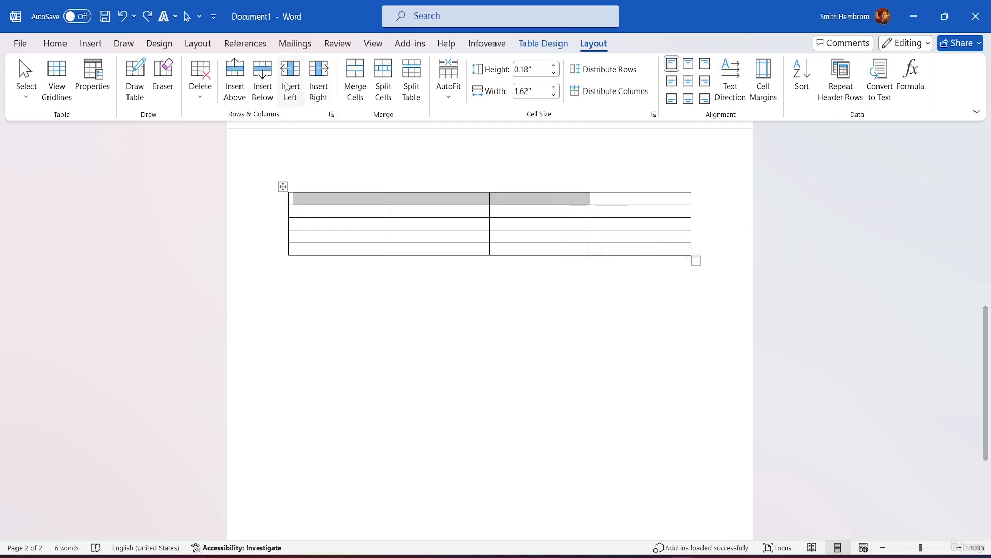
left_click(200, 93)
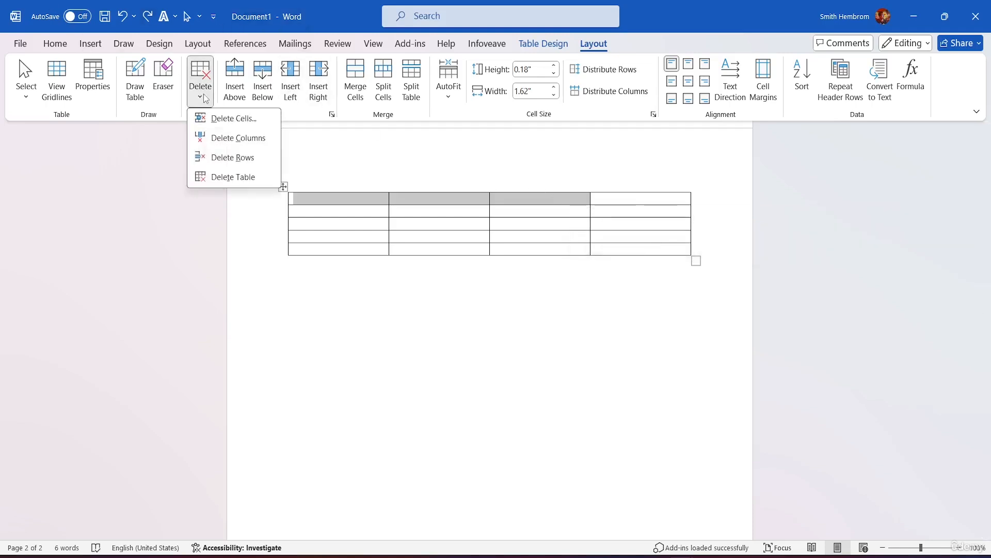
left_click(235, 119)
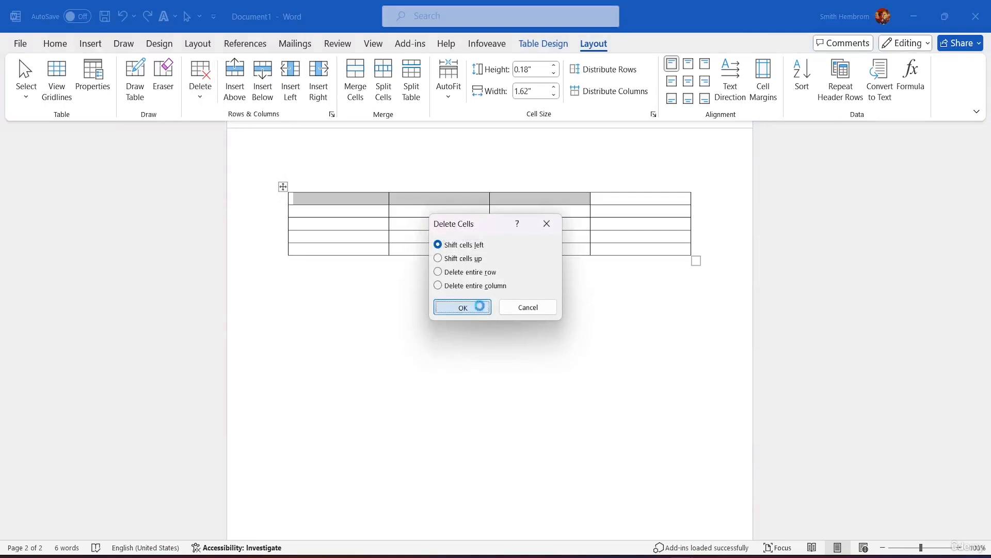
left_click(467, 307)
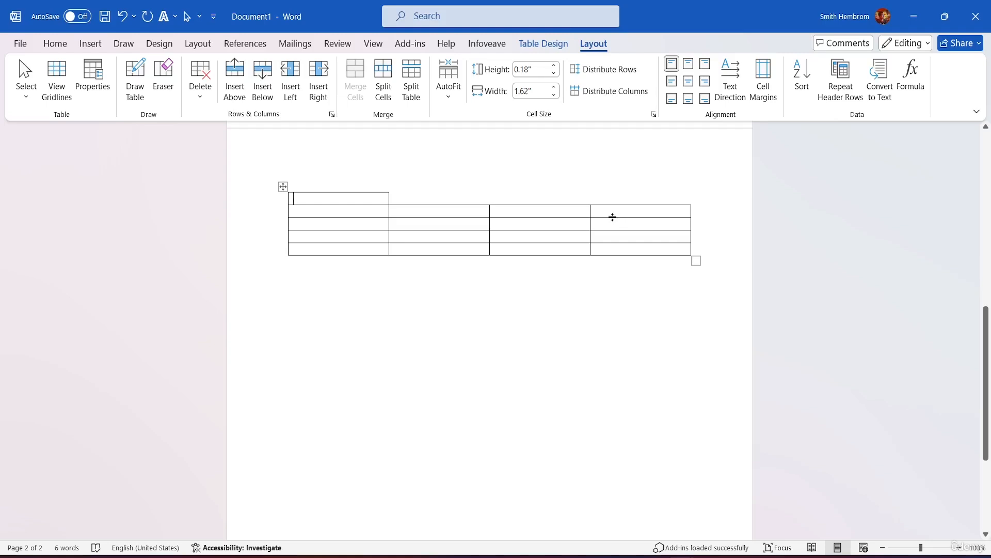
Delete the table's entire first column.
left_click(201, 100)
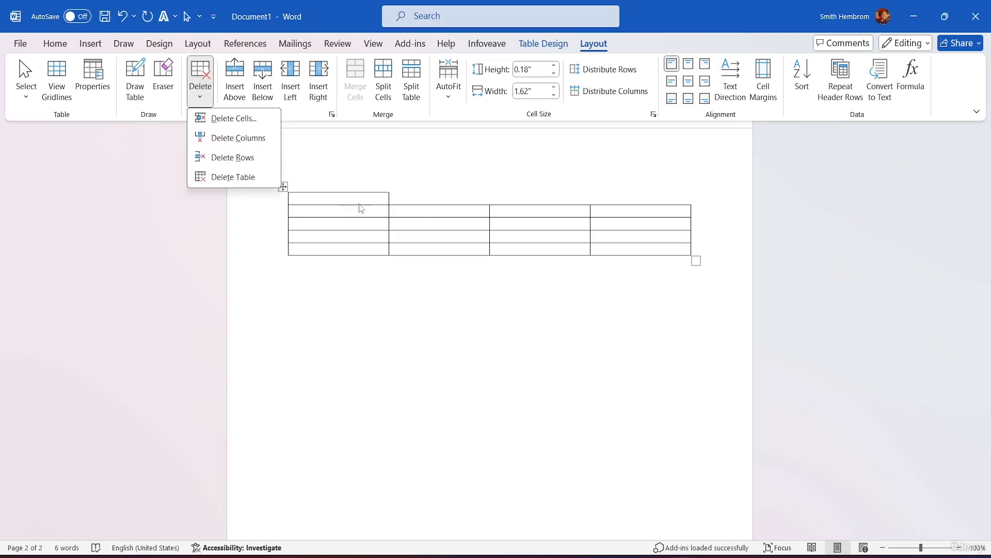
left_click(344, 199)
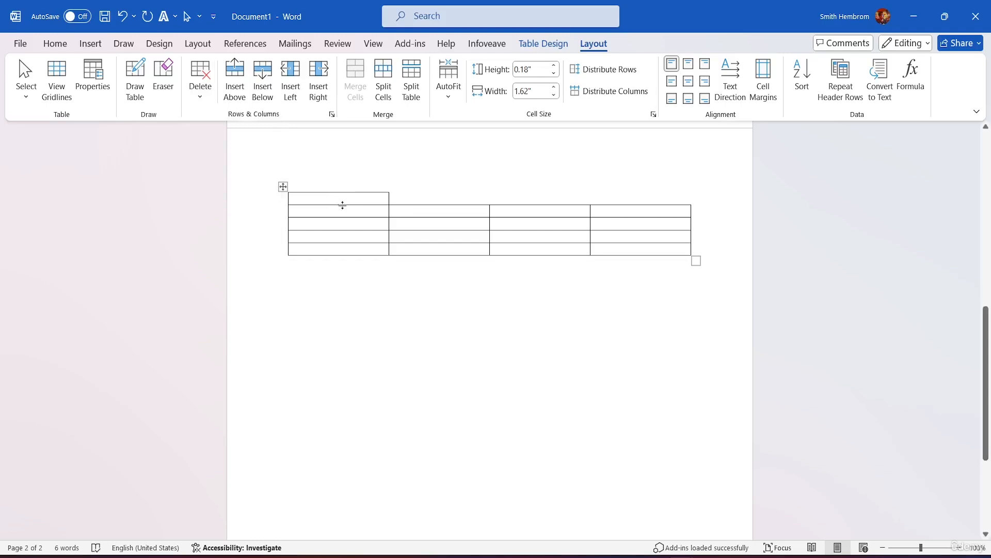
left_click(338, 185)
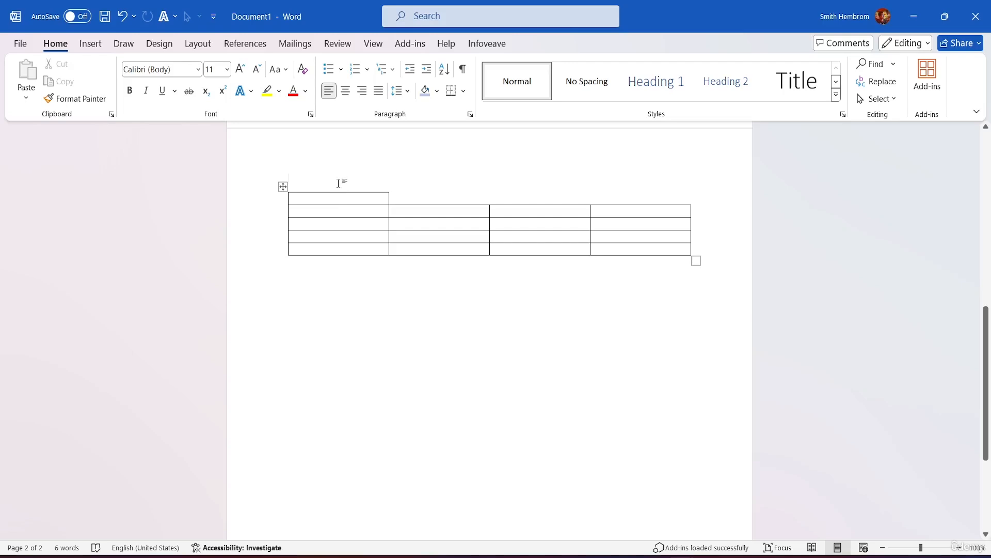
left_click(338, 191)
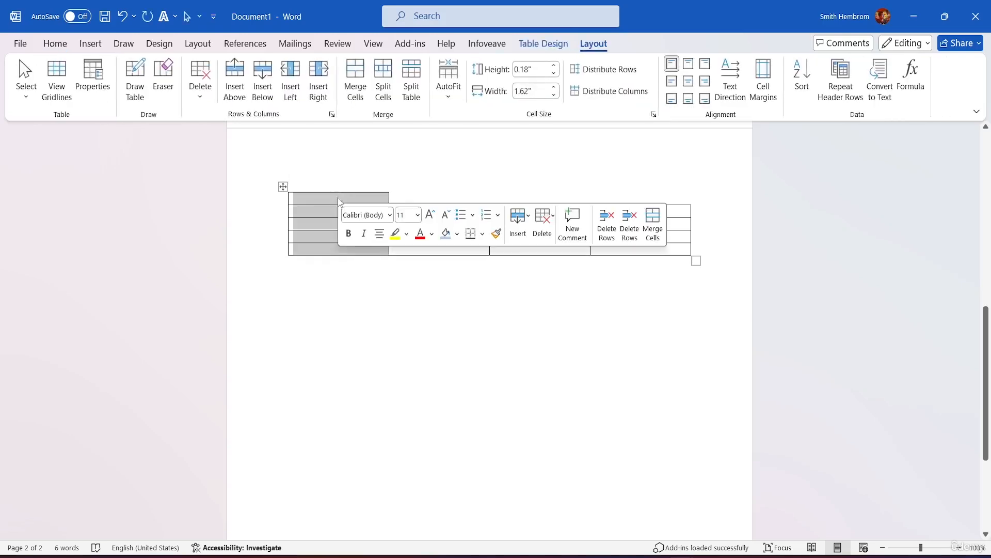
left_click(202, 78)
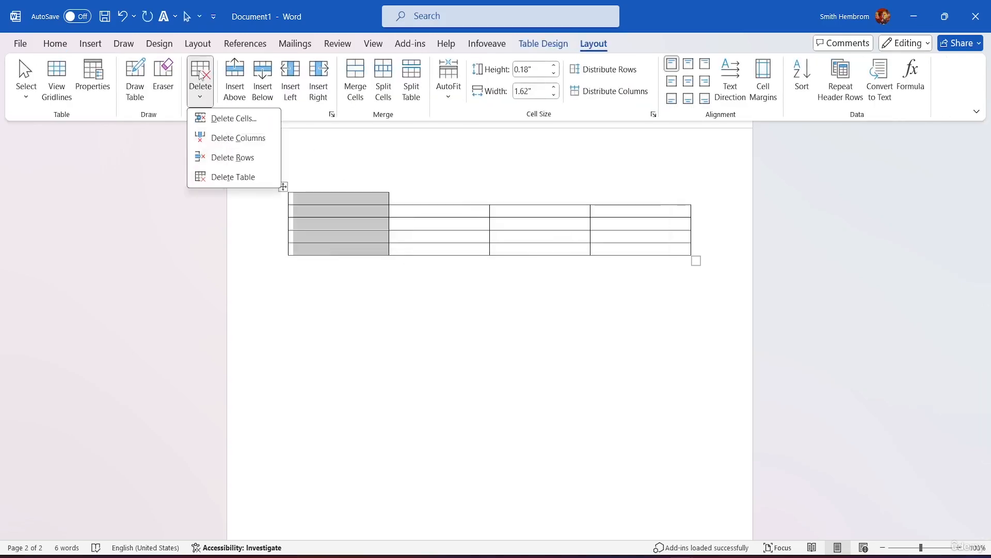
left_click(234, 138)
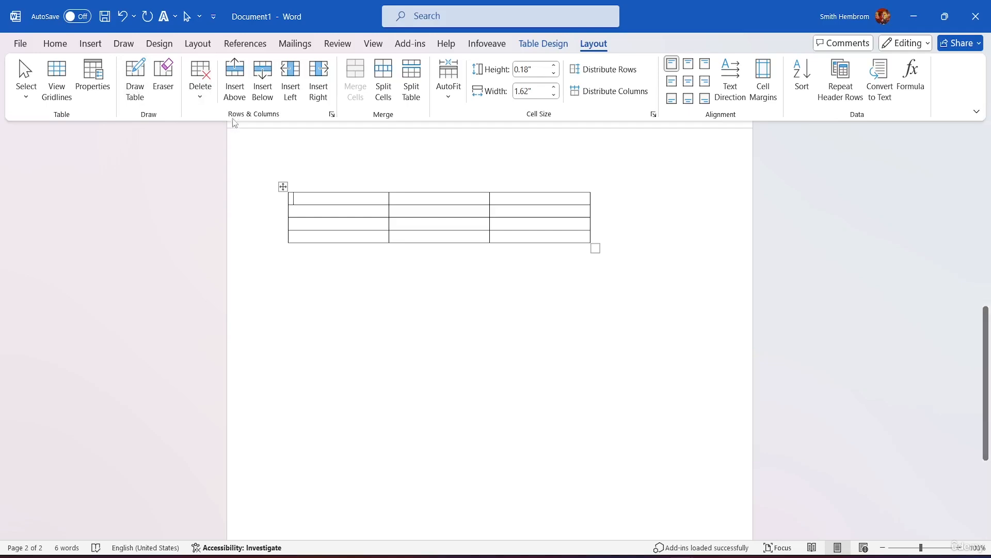
Delete the entire top row of the three-column table on the second page.
left_click(201, 88)
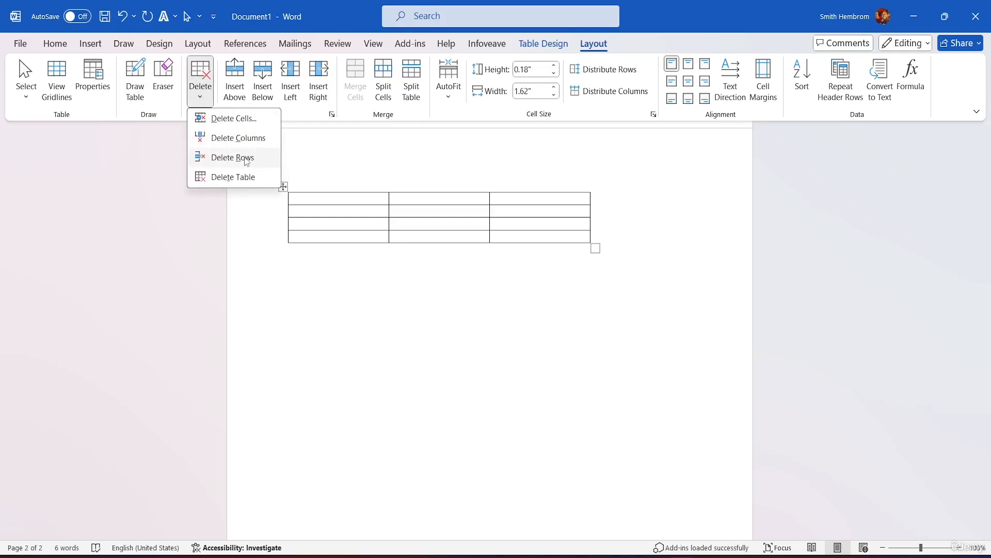
left_click(278, 197)
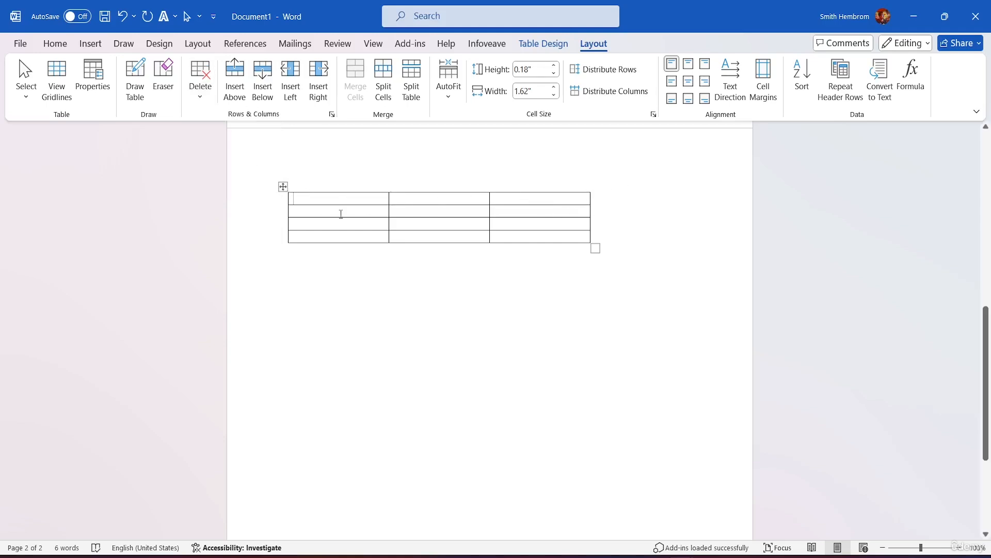
left_click(288, 197)
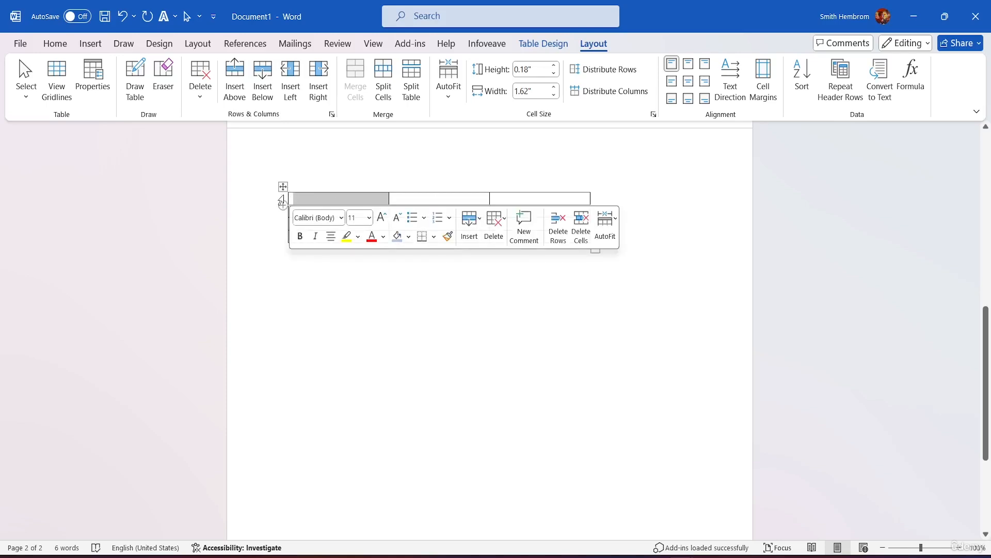
left_click_drag(292, 198, 518, 198)
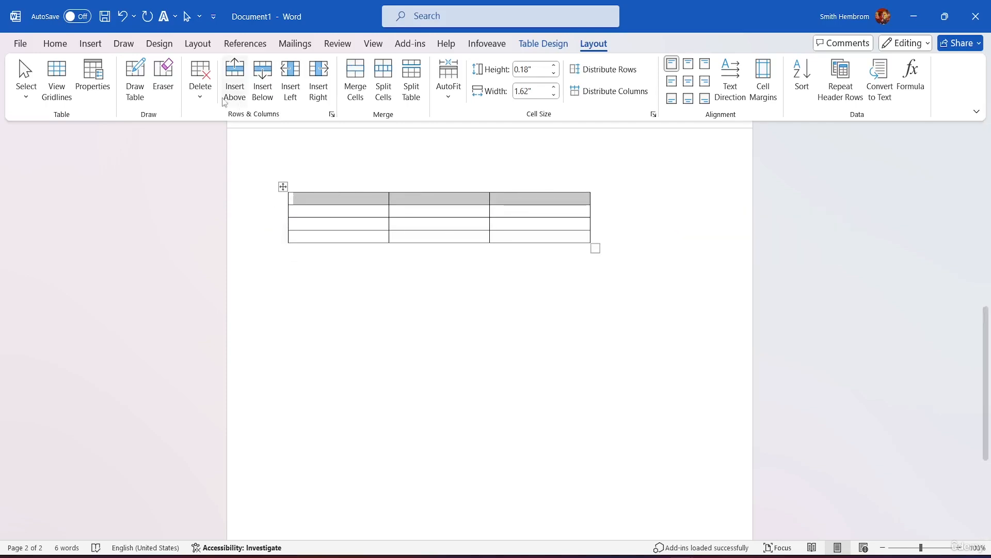
left_click(200, 90)
left_click(218, 158)
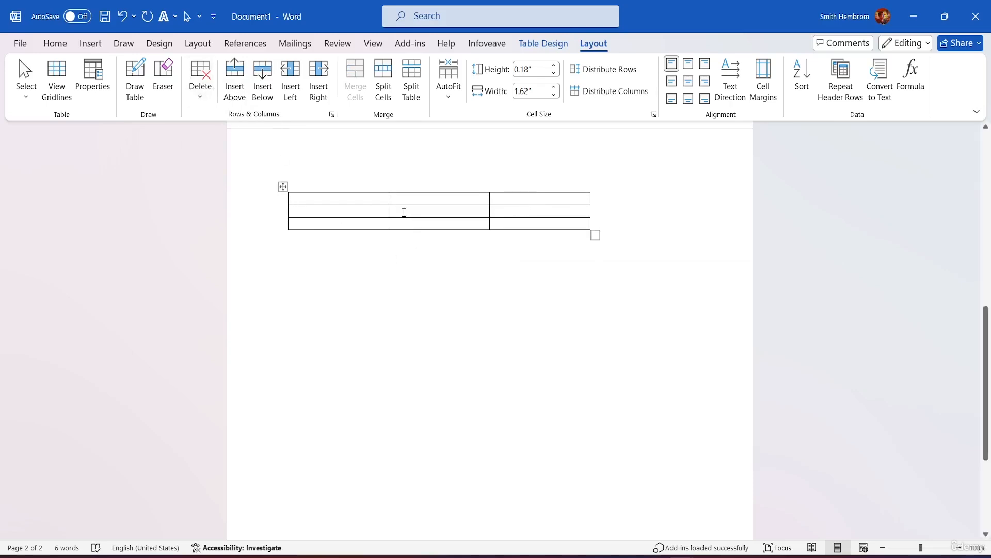
Delete the whole table with the shaded header row directly below the numbered list on the first page.
scroll(402, 197, "up", 5)
scroll(402, 197, "up", 4)
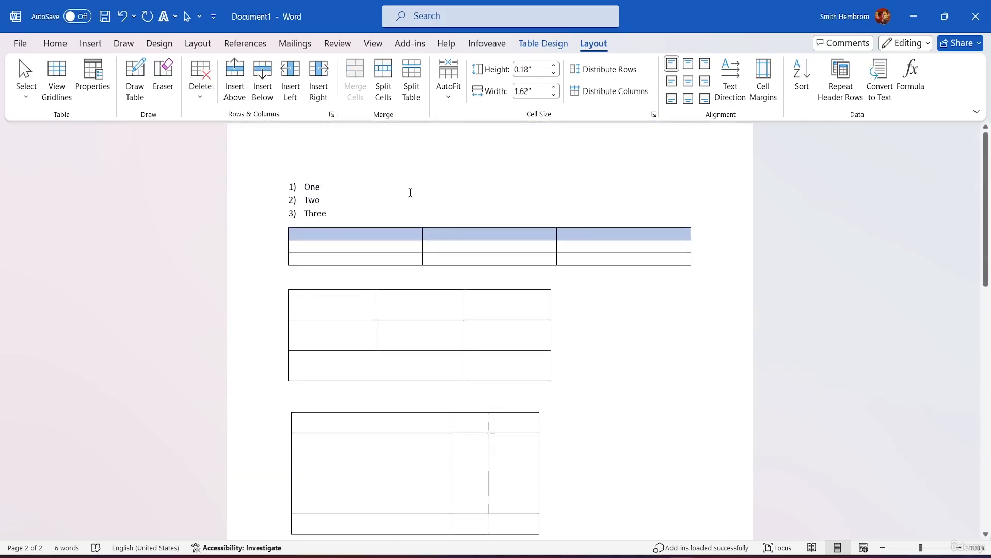
left_click(201, 92)
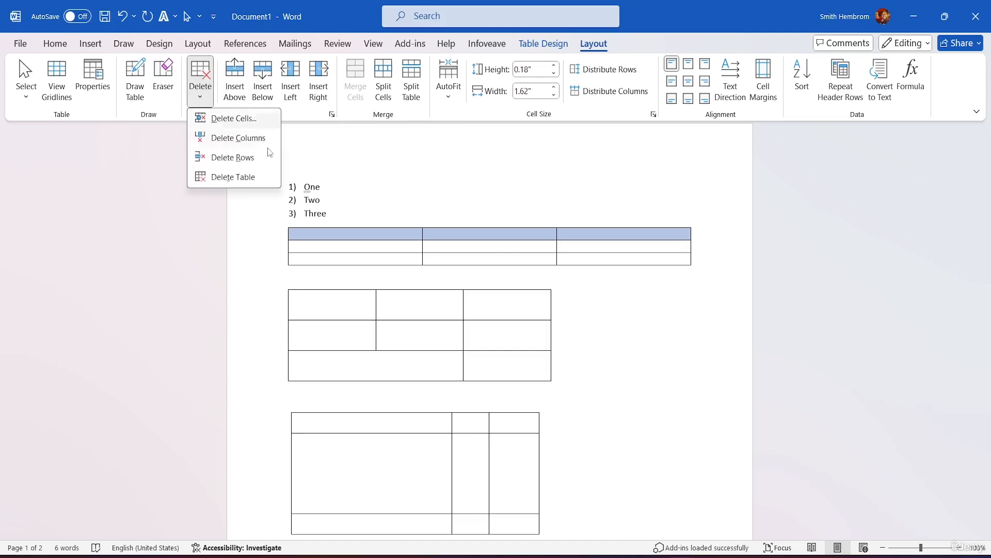
left_click(362, 172)
left_click(330, 247)
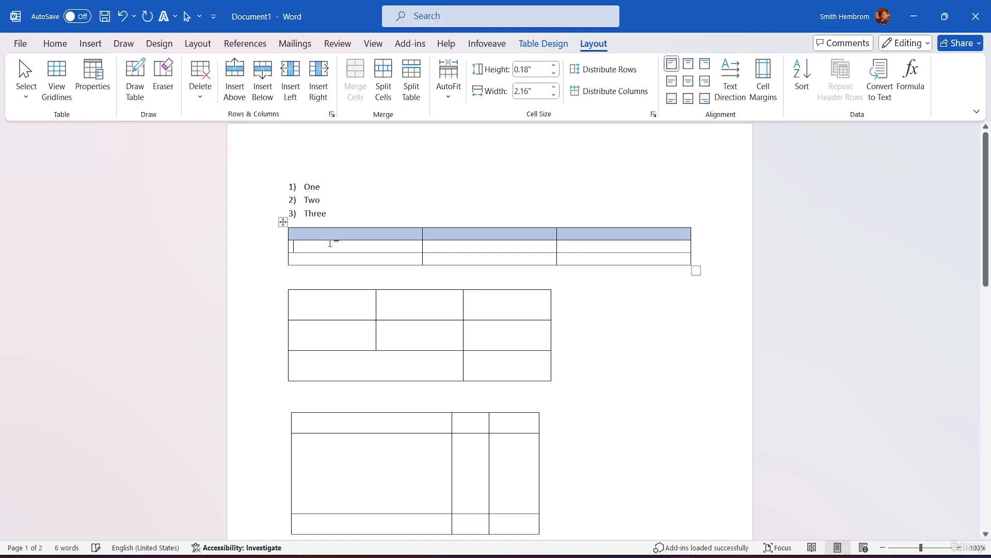
left_click(201, 93)
left_click(221, 180)
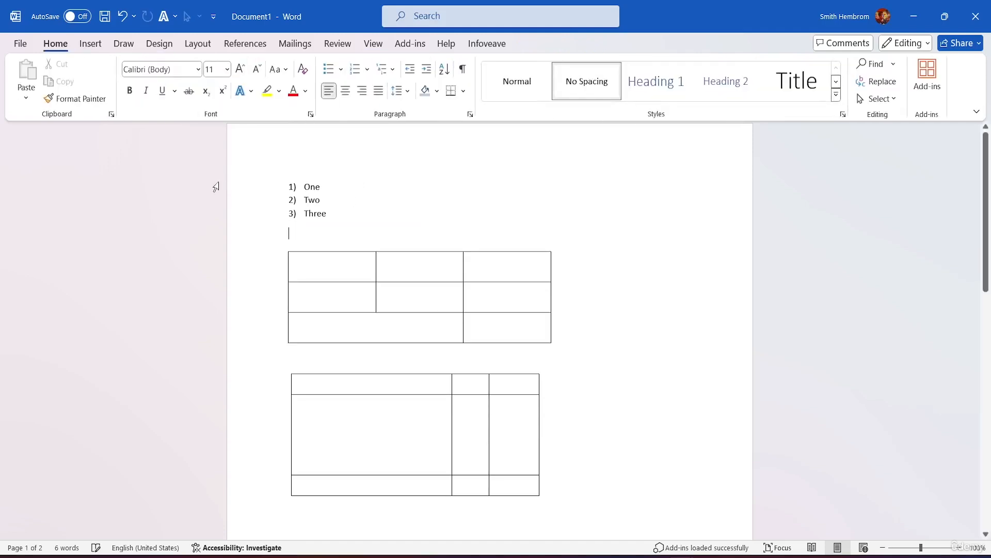
Fill the top row of the second page's table with a, b and C, one letter per cell.
scroll(454, 317, "down", 8)
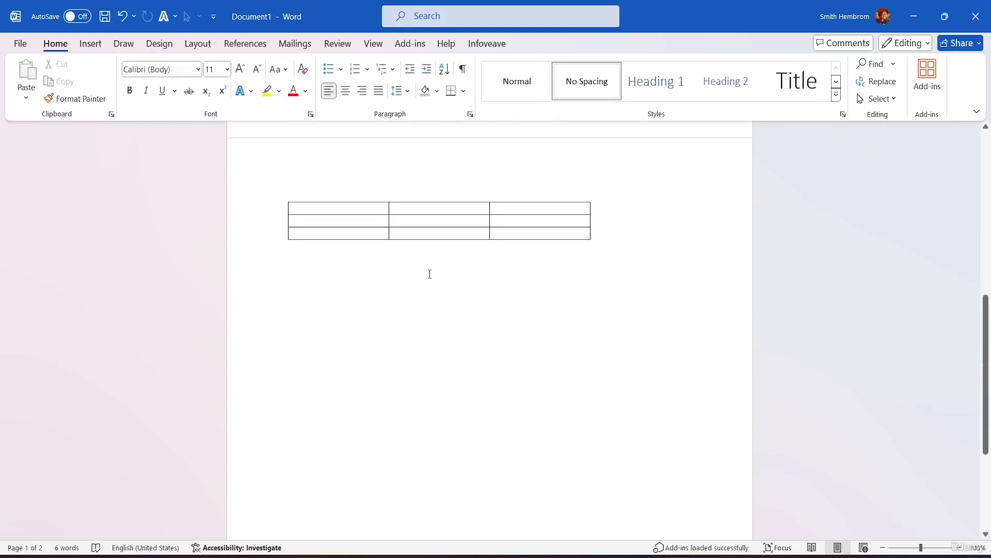
scroll(437, 262, "up", 2)
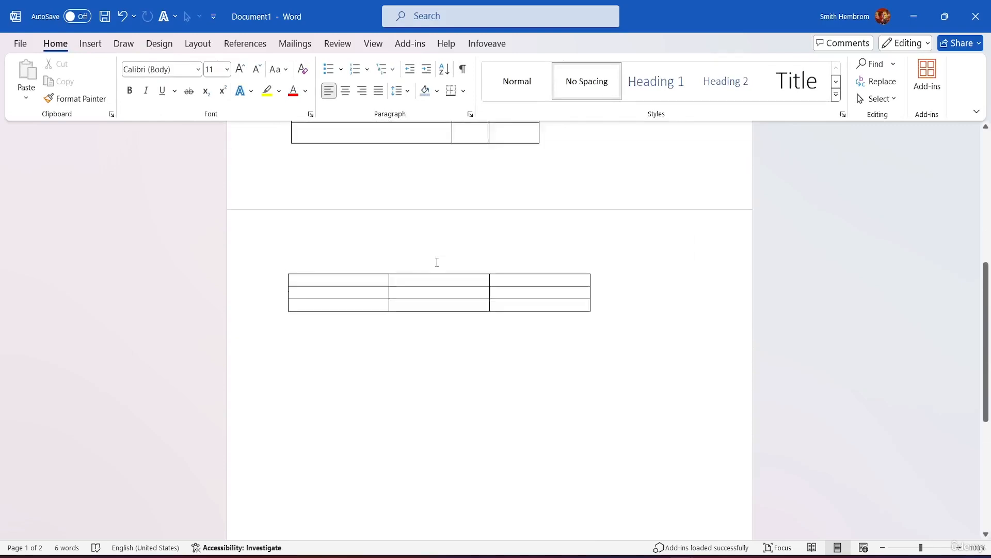
left_click(355, 316)
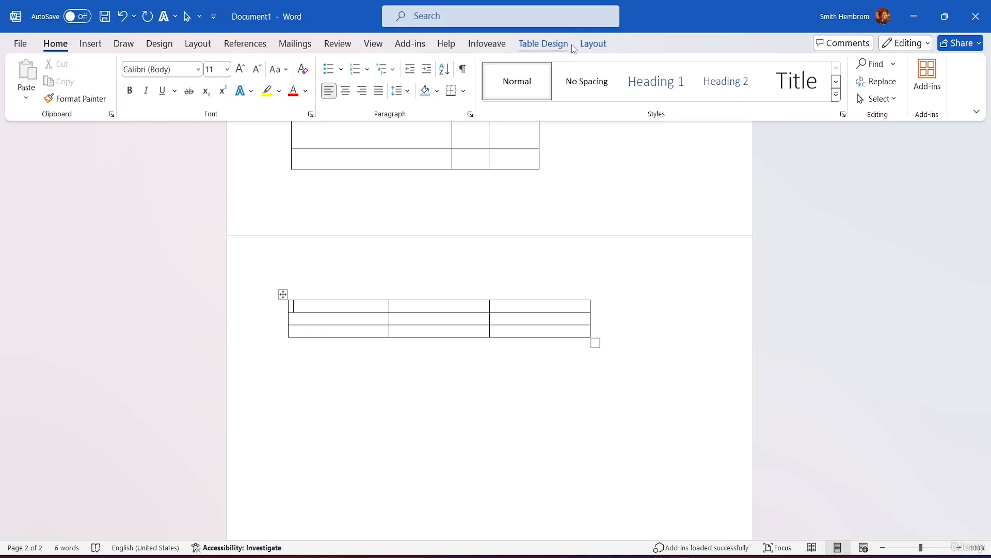
left_click(591, 44)
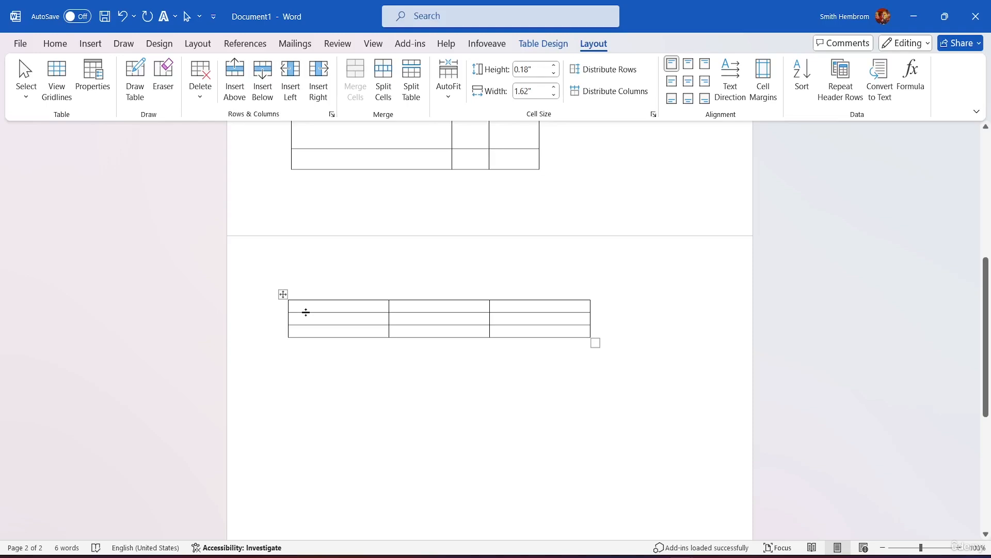
type("a")
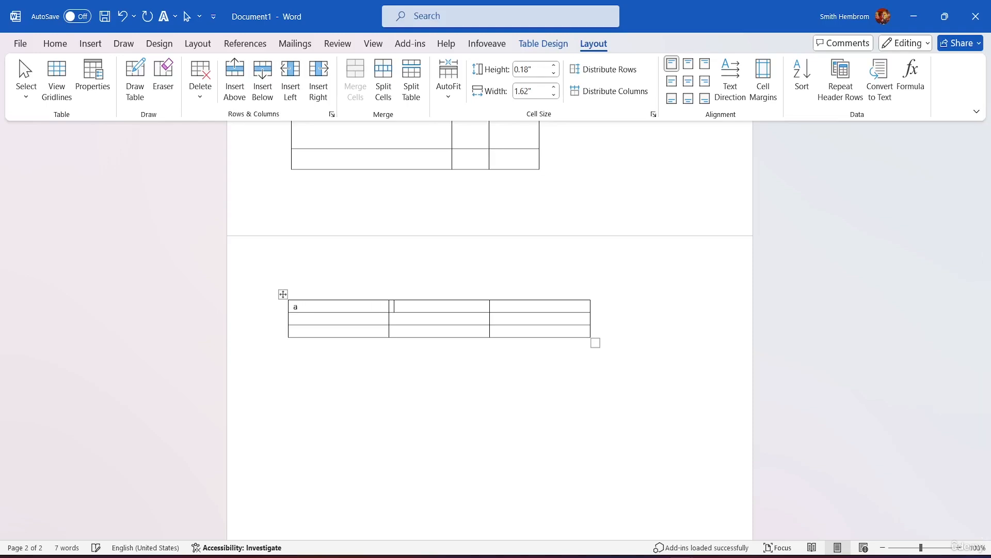
key("Tab")
type("b")
type("c")
Fill the table's second row from right to left with d, e and F.
key("Down")
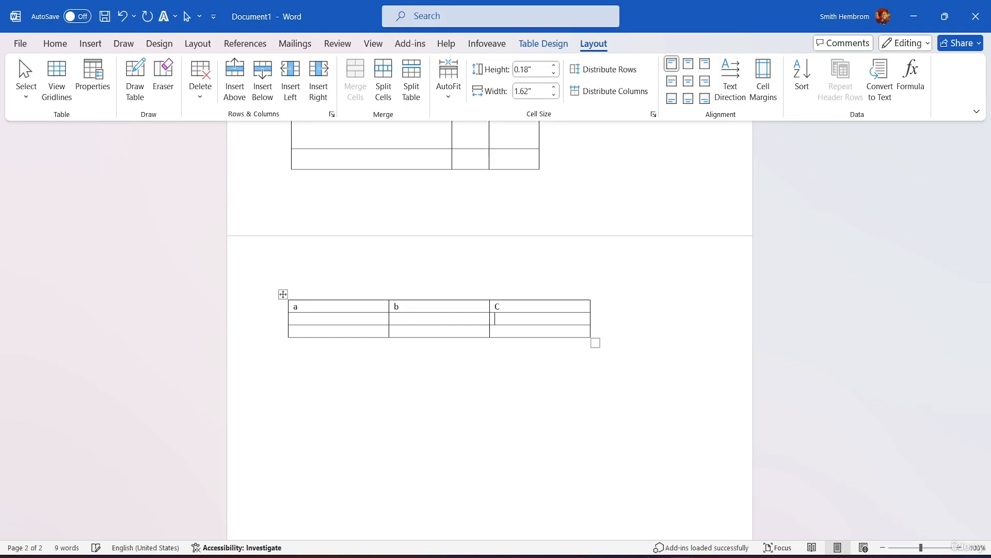
type("d")
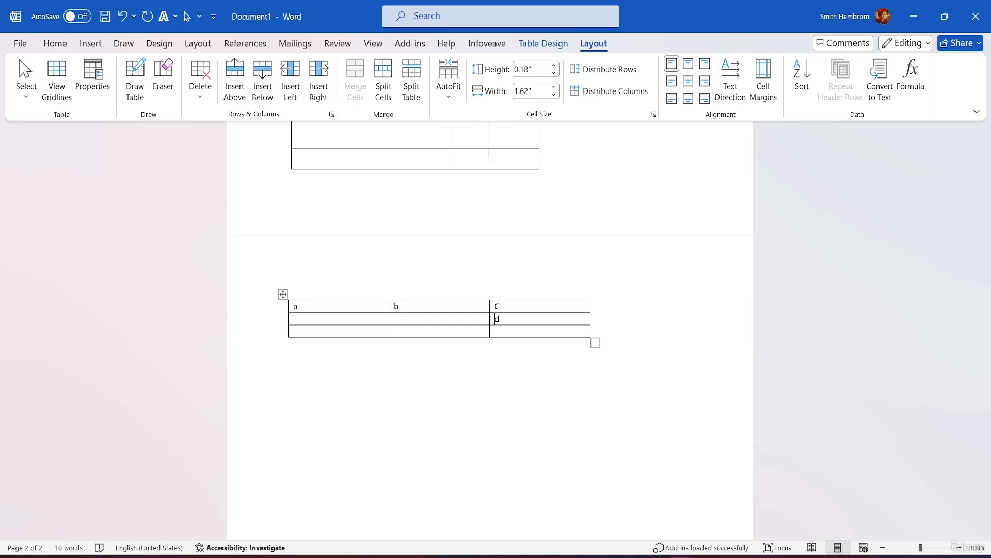
type("e")
key("BackSpace")
key("Left")
type("e")
key("Left")
key("Left")
type("f")
Fill the table's third row from left to right with g, h and i.
key("Down")
type("g")
key("Tab")
type("h ")
type("i")
Replace the capital F in the second row's first cell with a lowercase f.
left_click(324, 316)
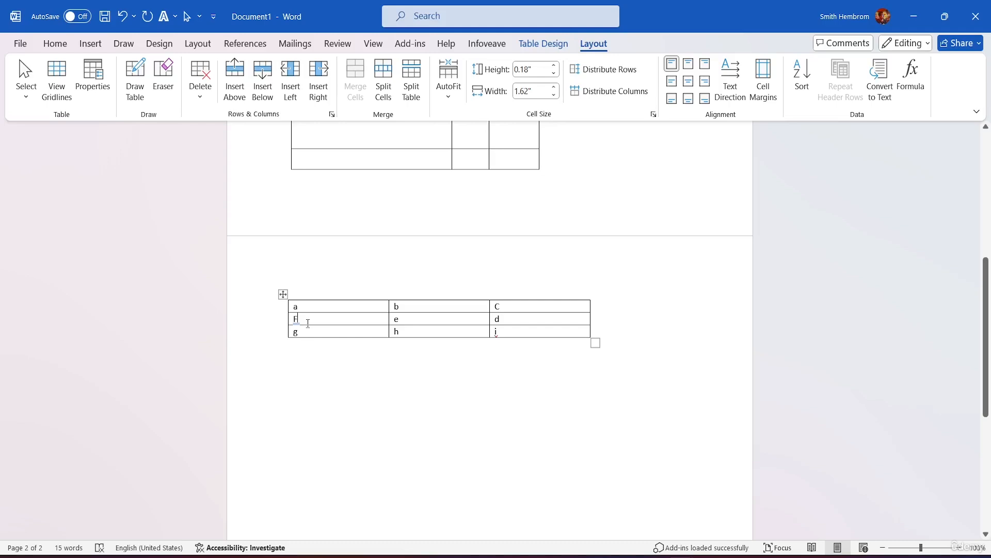
key("BackSpace")
type("f")
Insert one blank row above and one blank row below the row that starts with f.
left_click(235, 77)
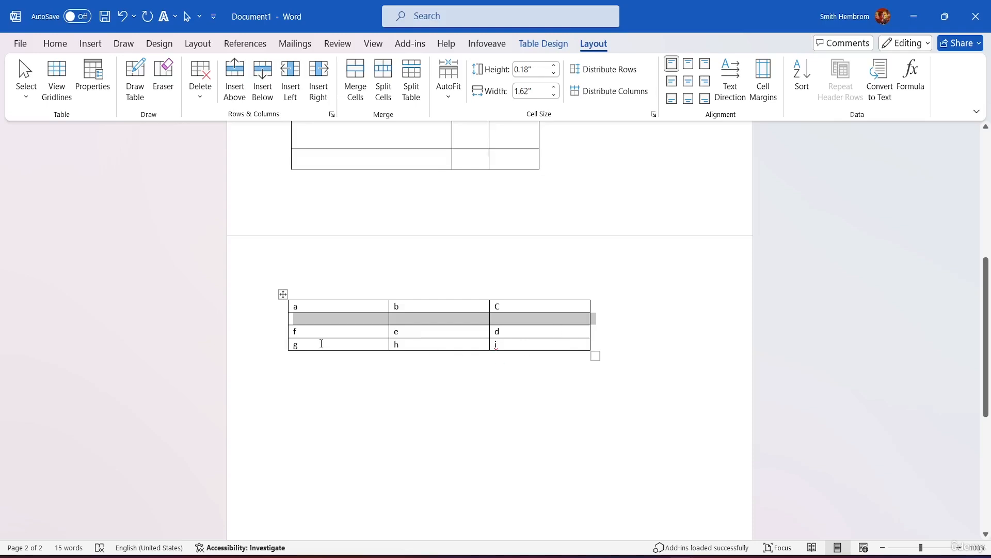
left_click(301, 329)
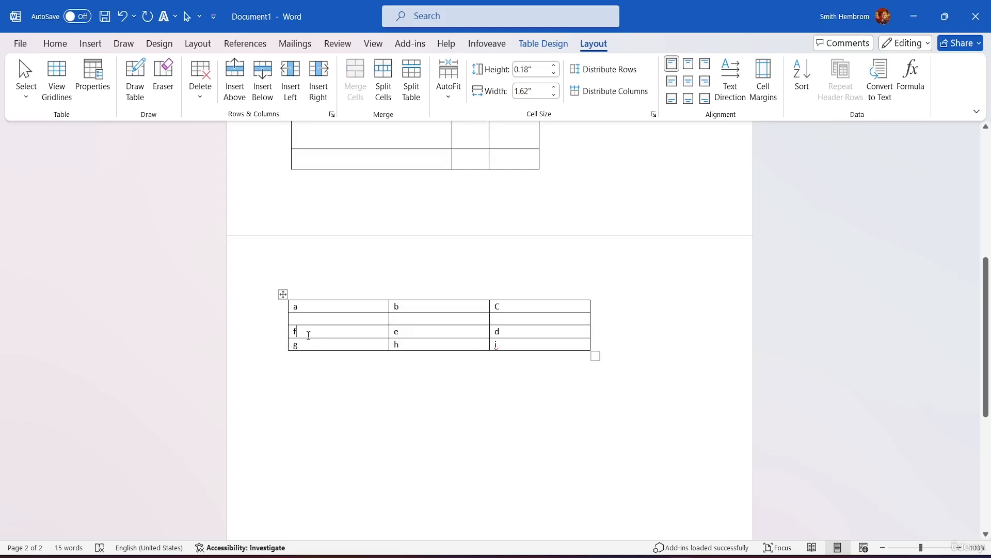
left_click(264, 85)
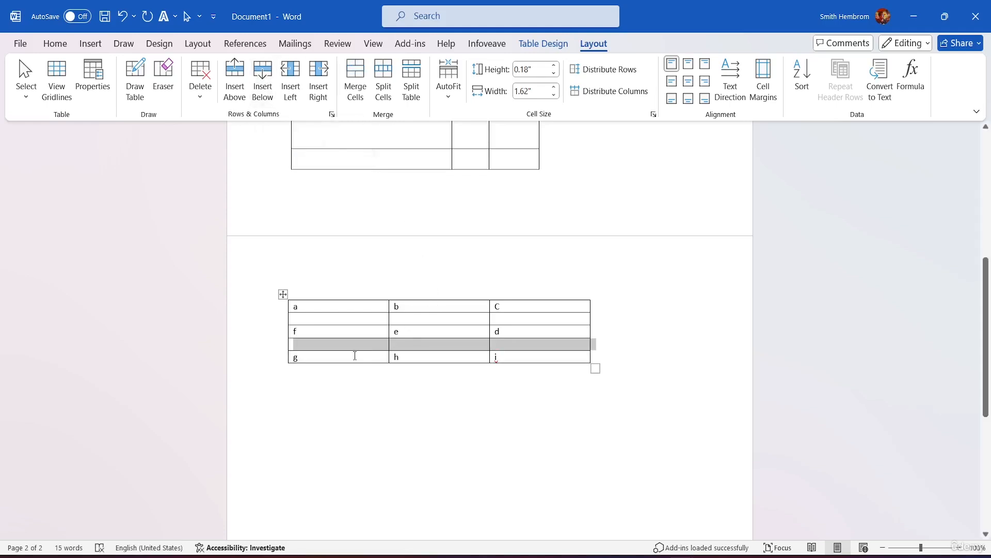
left_click(408, 419)
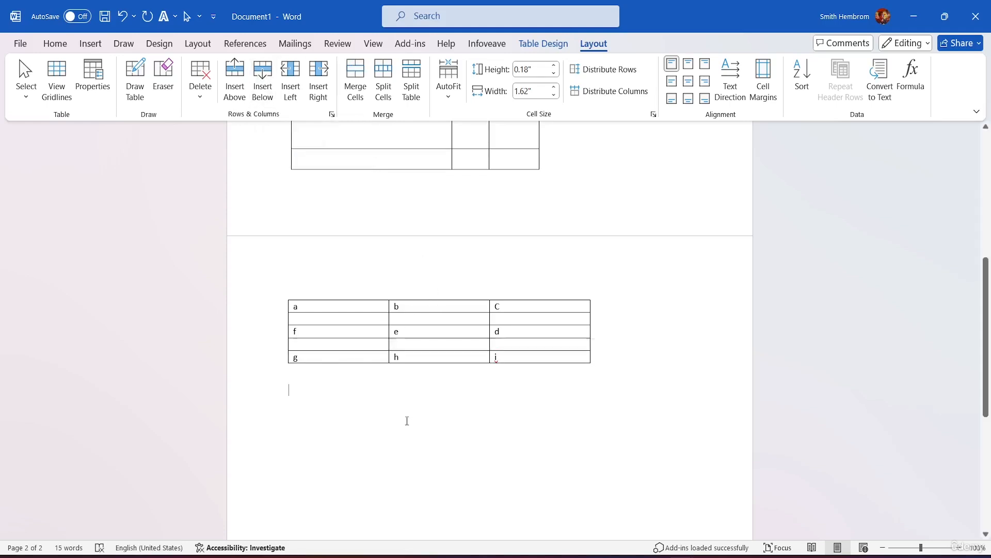
Insert a blank column to the left of the column containing e and delete that blank column again.
left_click(430, 332)
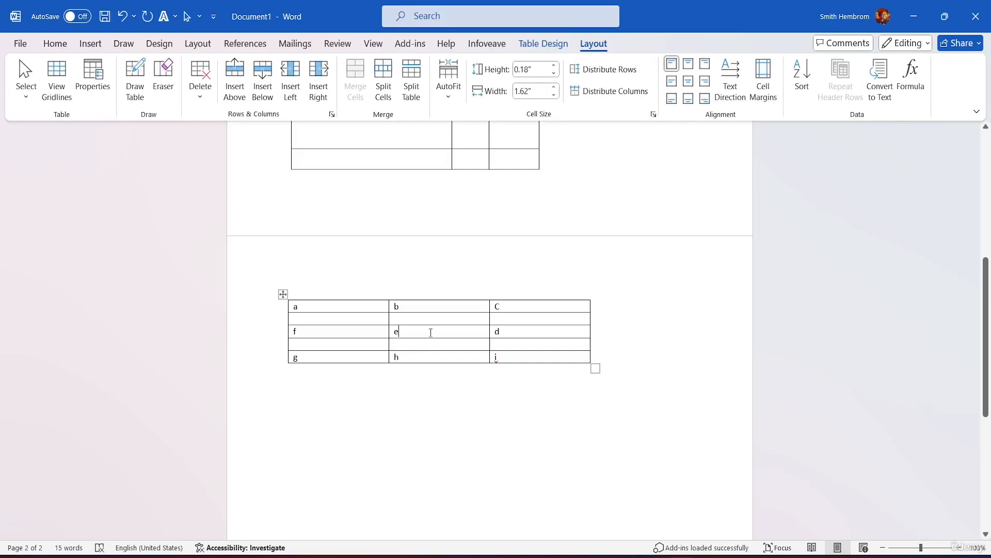
left_click(288, 88)
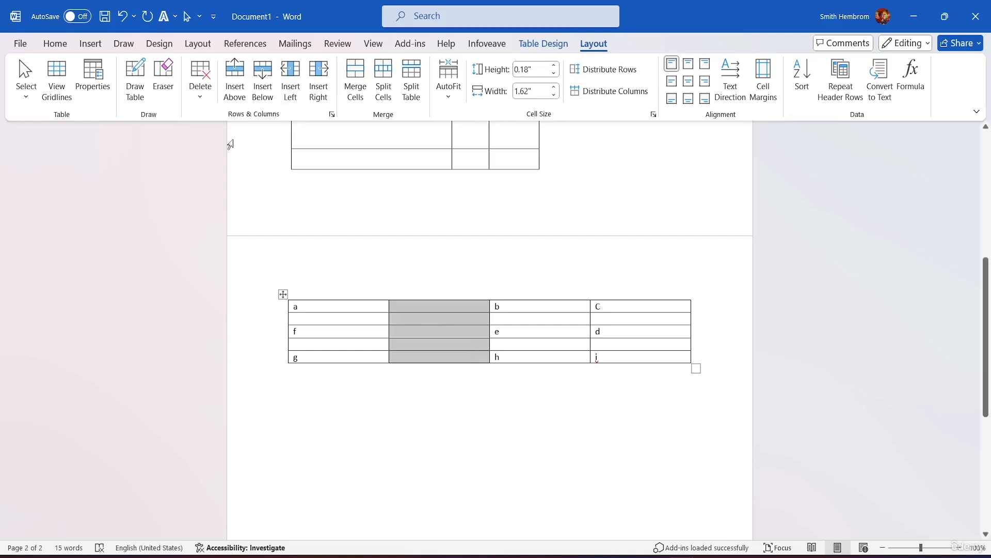
left_click(206, 76)
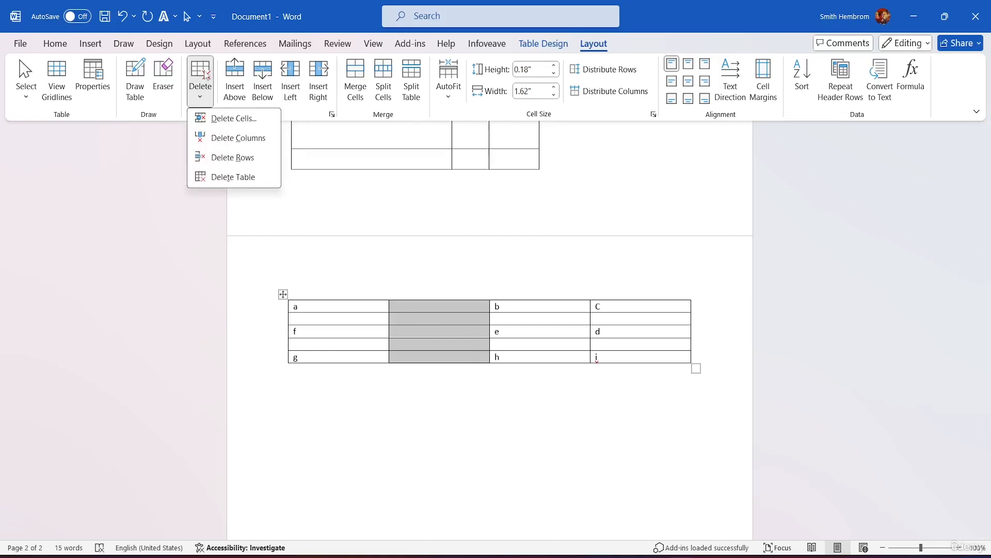
left_click(229, 139)
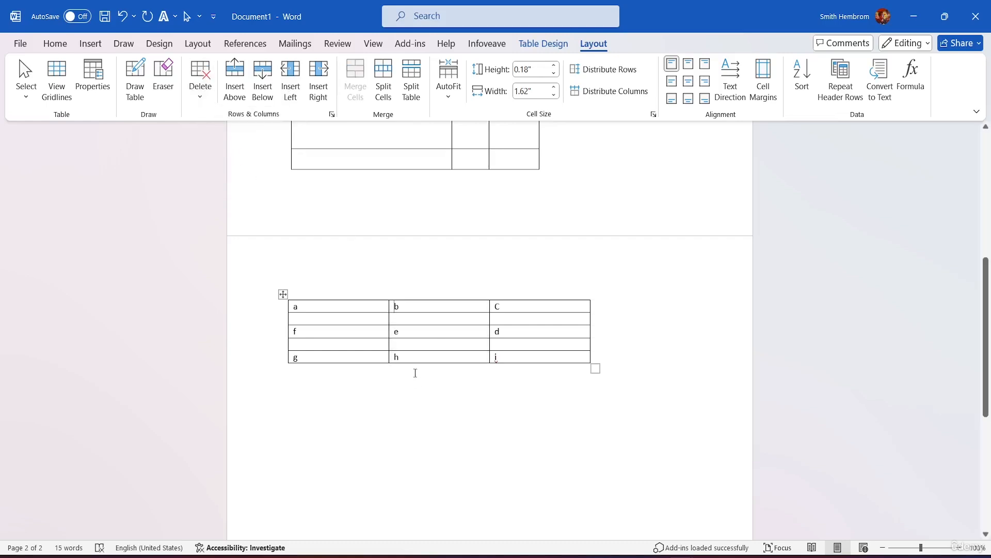
Insert a blank column to the right of the column containing e.
left_click(413, 331)
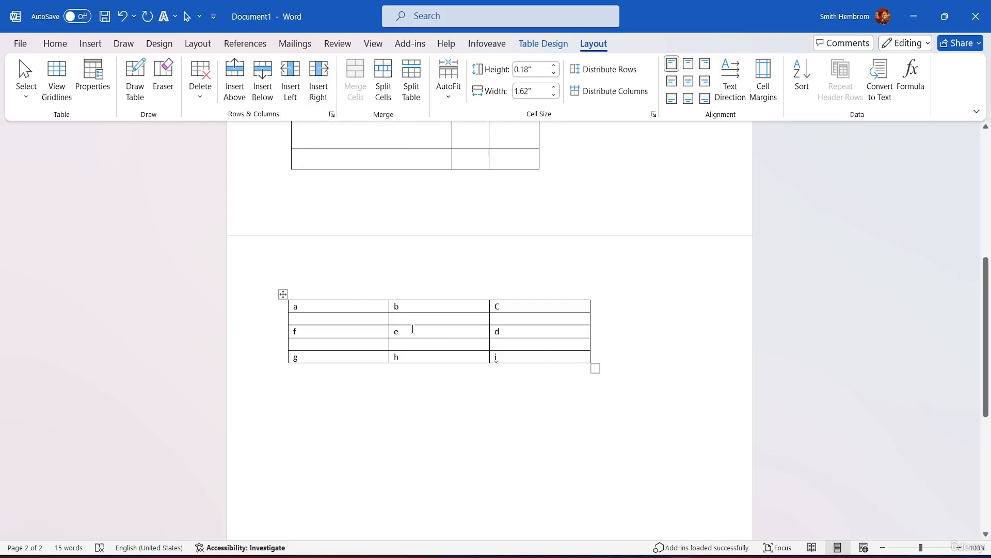
left_click(319, 86)
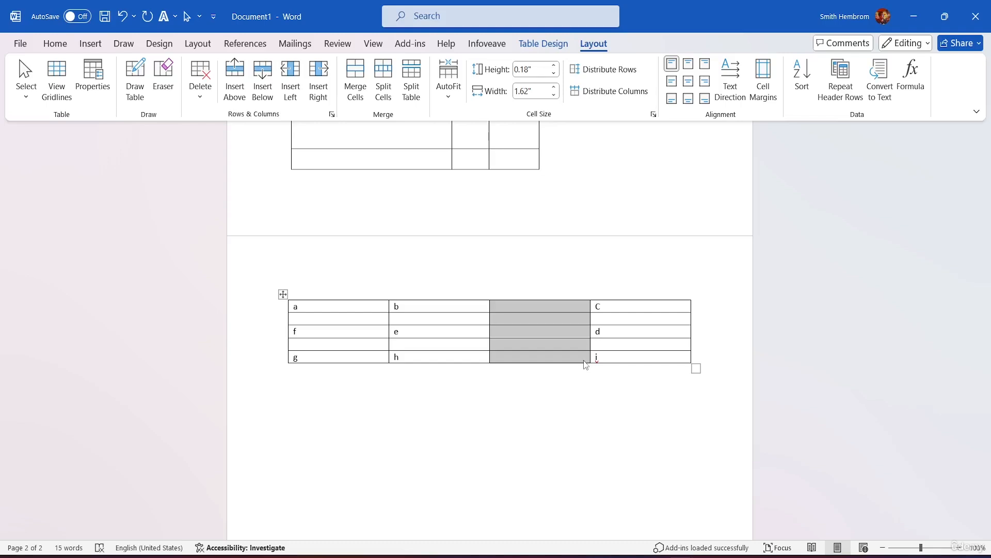
left_click(525, 408)
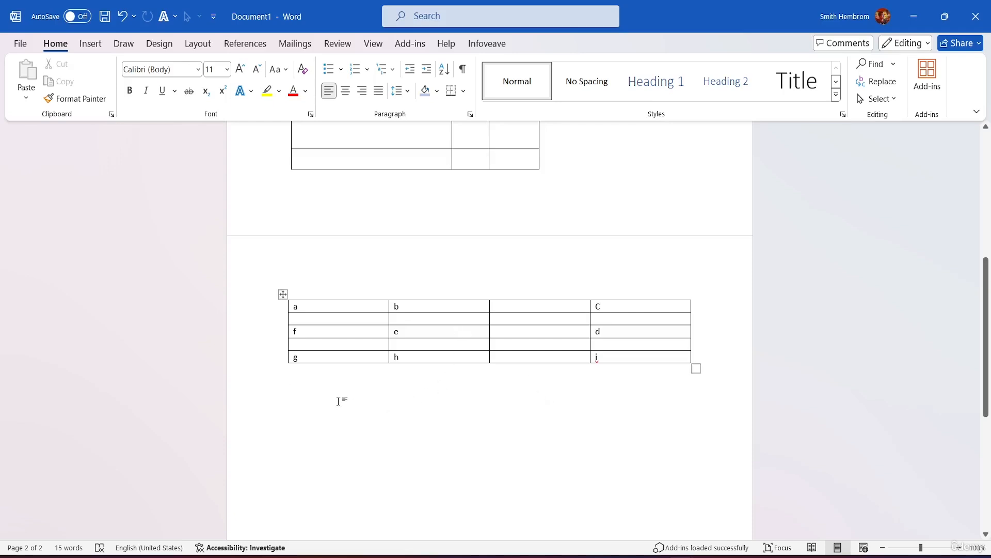
Insert a new table with three columns and five rows below the lettered table.
left_click(91, 43)
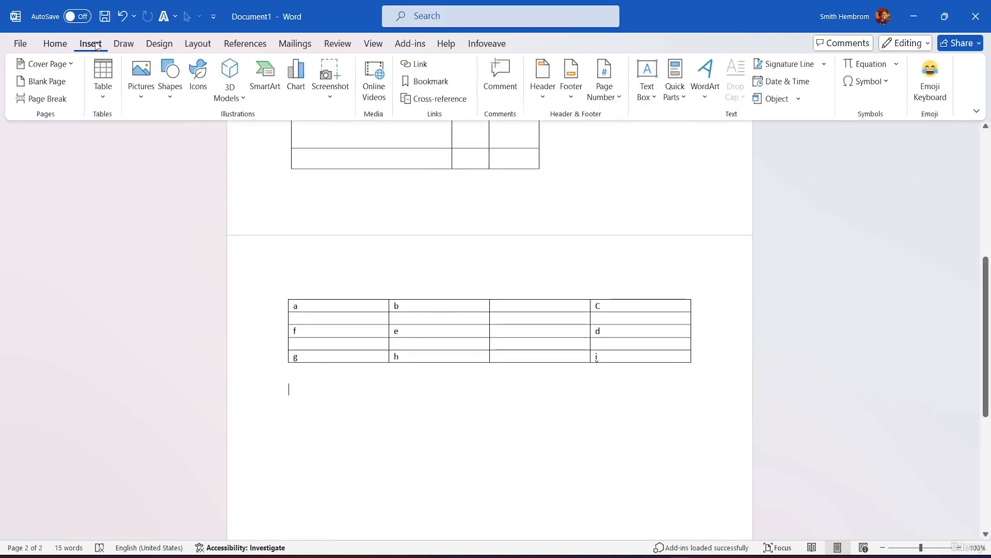
left_click(102, 85)
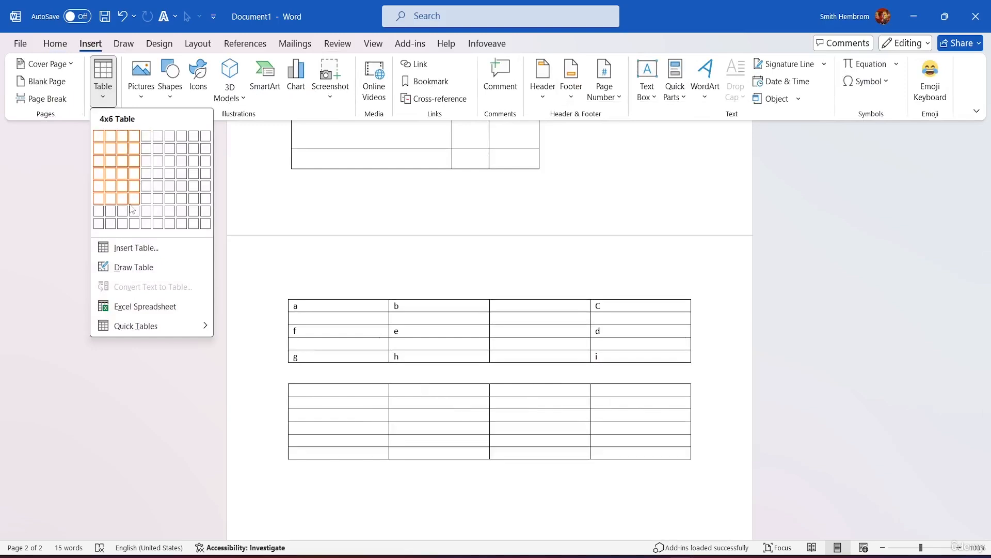
left_click(124, 186)
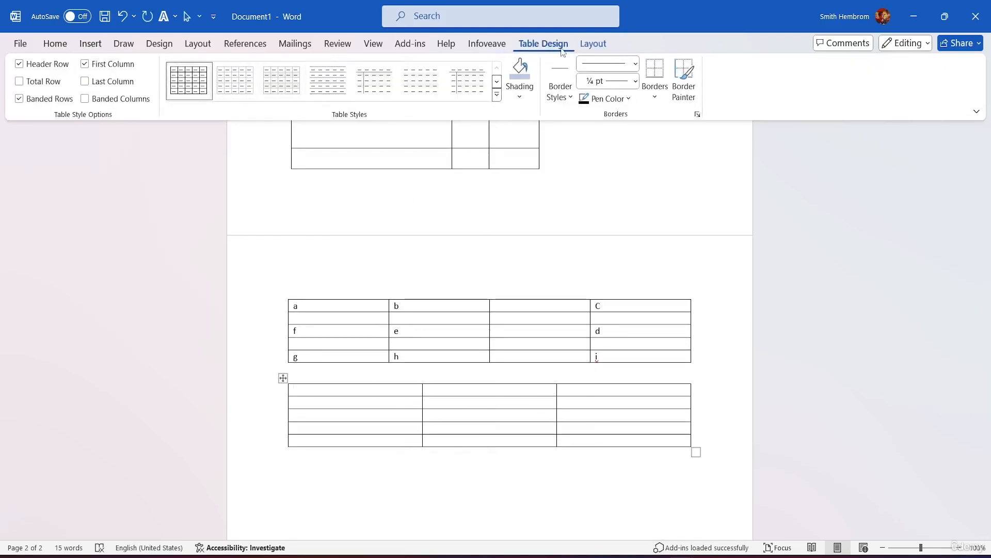
Insert a new cell at the cell containing a in the lettered table, shifting the existing cells down.
left_click(589, 44)
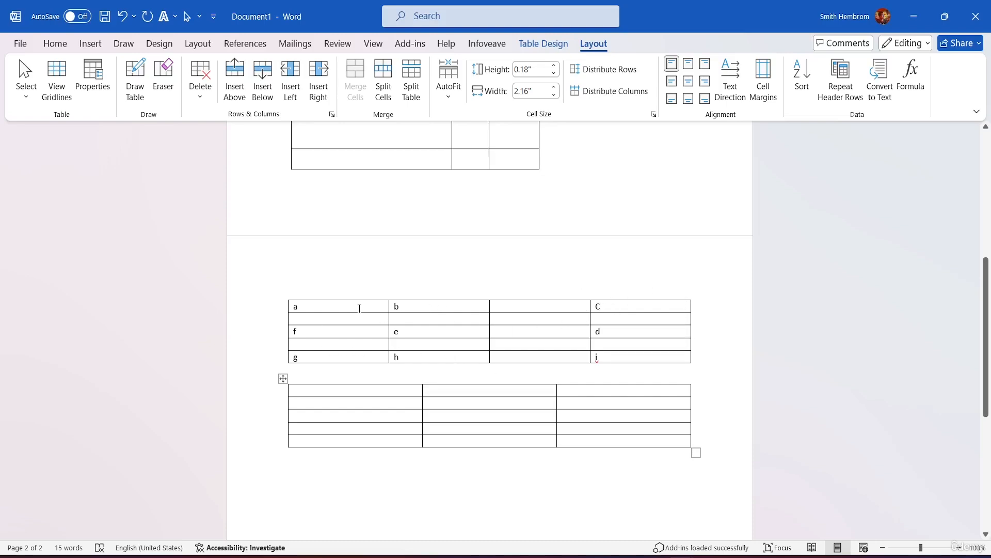
left_click(329, 307)
right_click(329, 307)
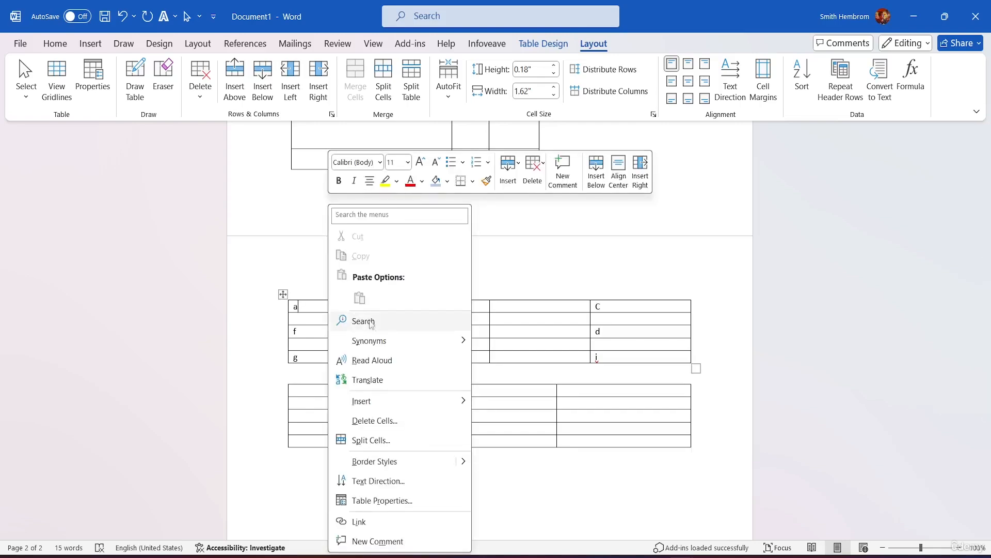
mouse_move(397, 399)
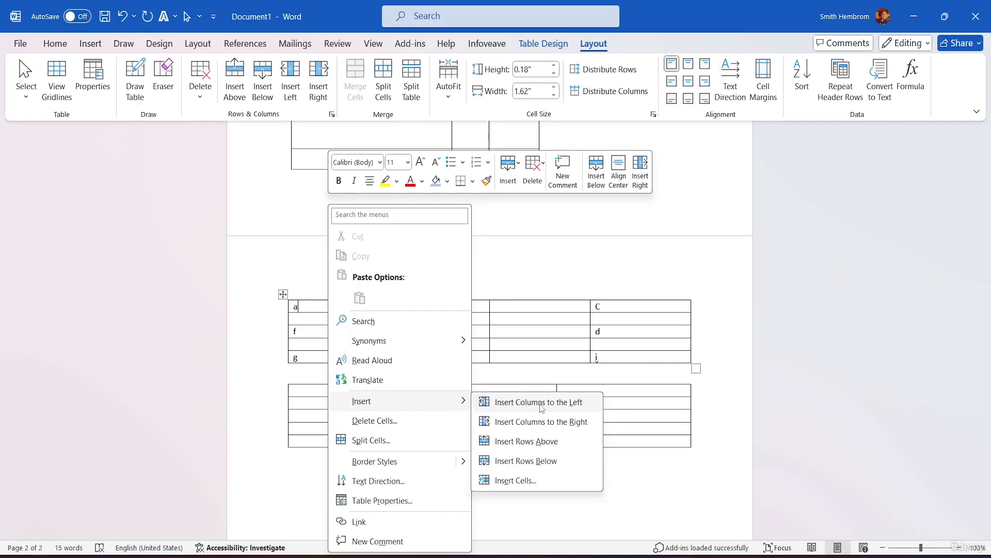
left_click(514, 481)
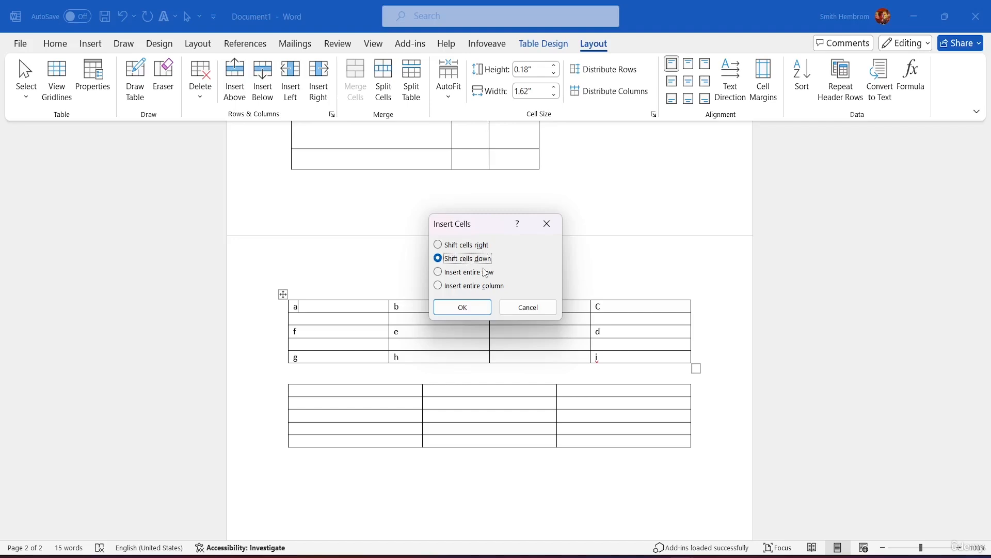
left_click(464, 307)
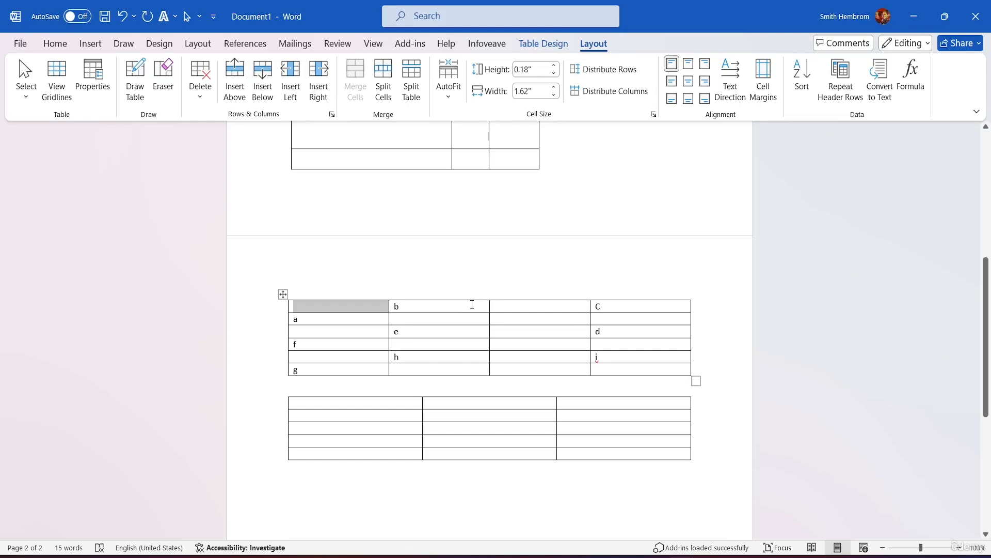
left_click(338, 287)
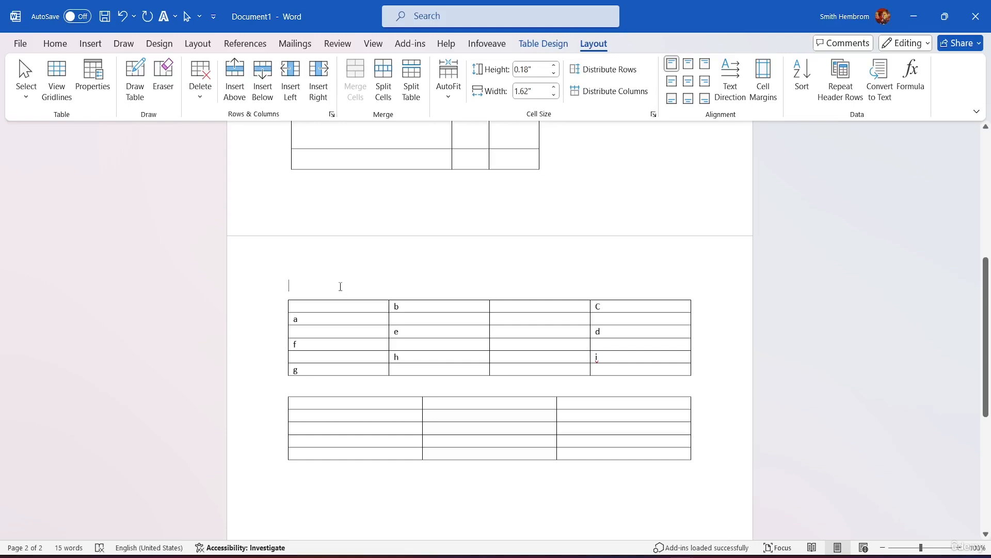
Merge the three cells in the first row of the blank lower table into one cell.
left_click(310, 404)
left_click_drag(343, 405, 461, 399)
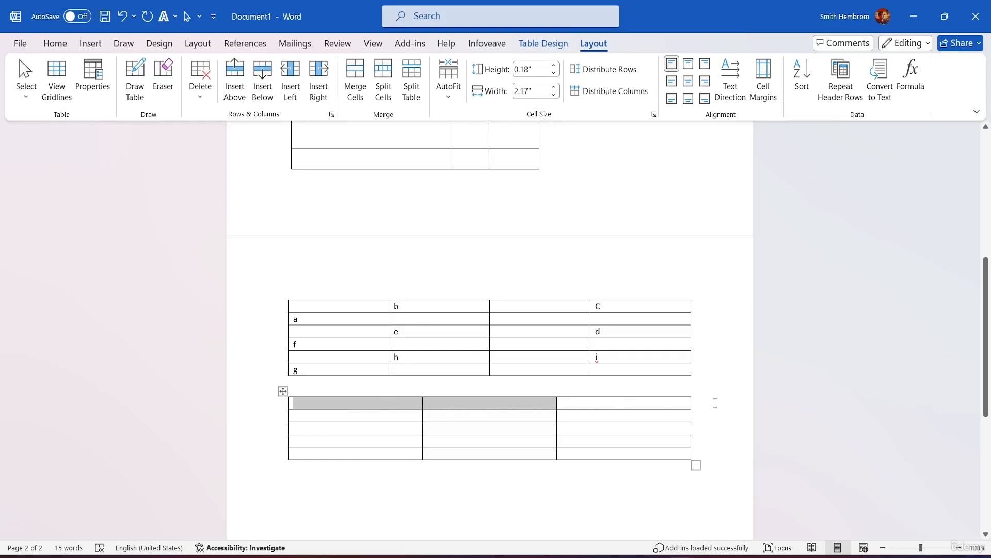
left_click_drag(671, 402, 353, 403)
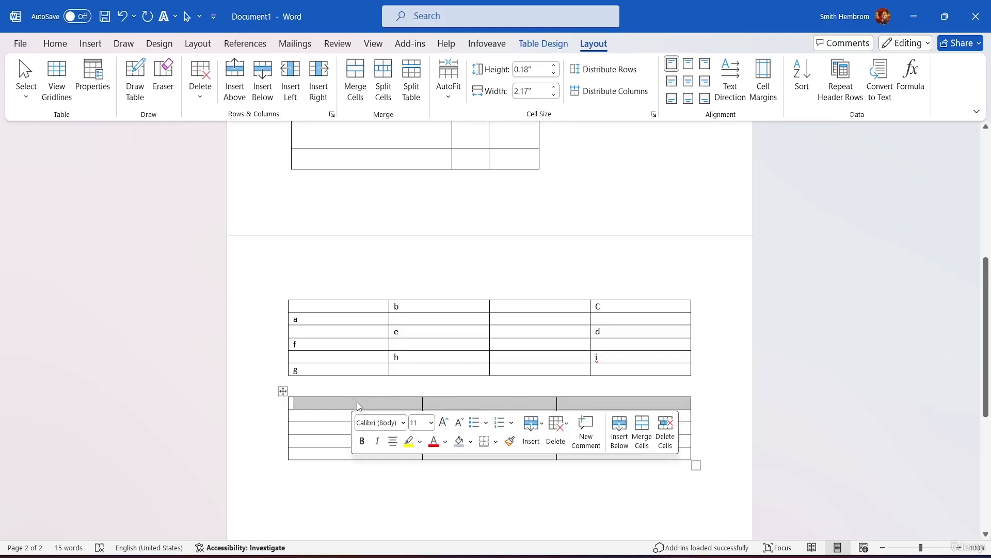
right_click(441, 402)
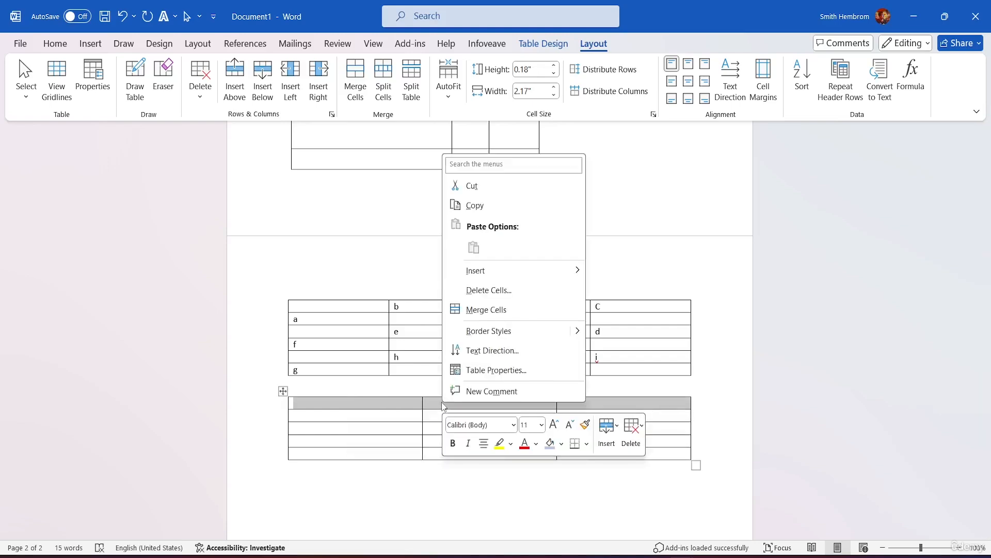
left_click(504, 310)
left_click(513, 379)
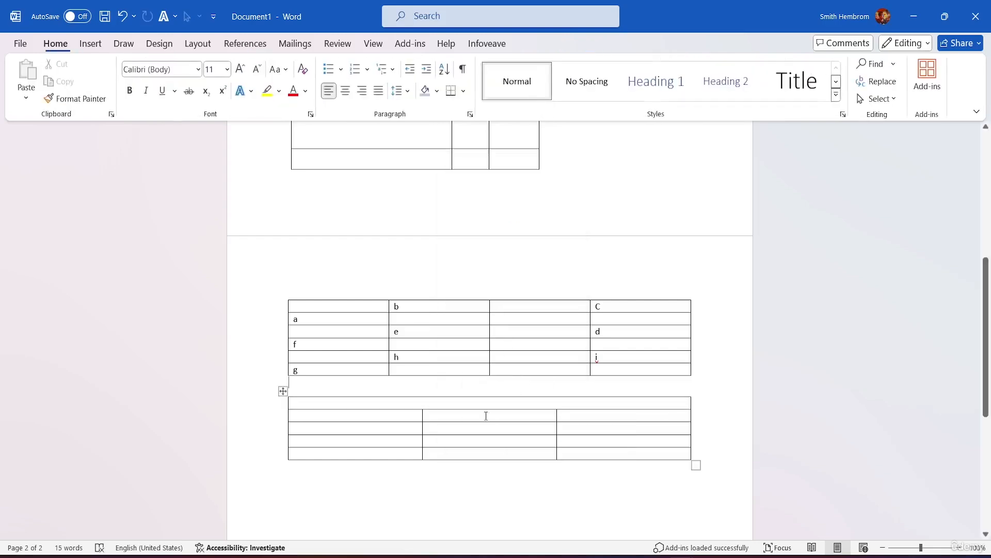
Split the first cell of the lower table's second row into 3 columns and 1 row.
left_click(398, 406)
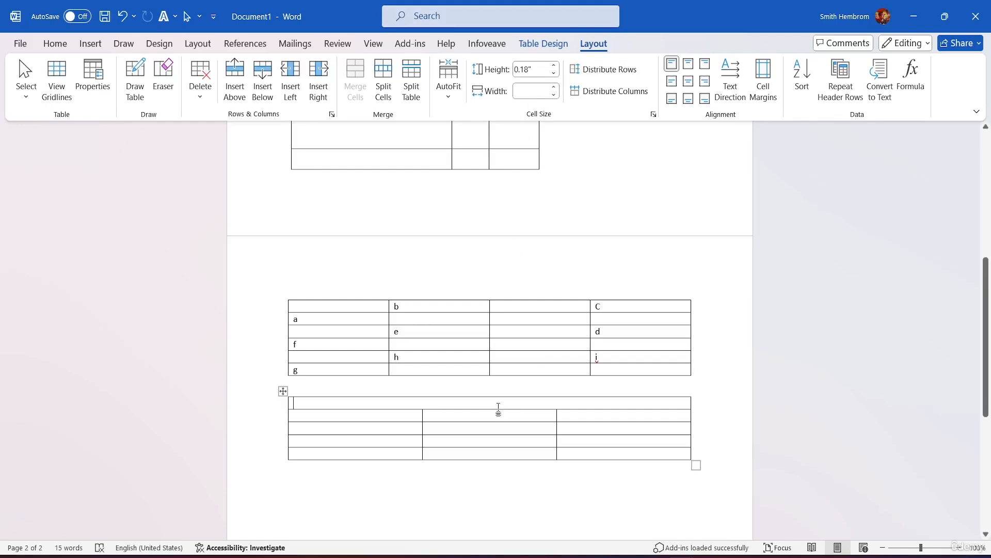
left_click(346, 418)
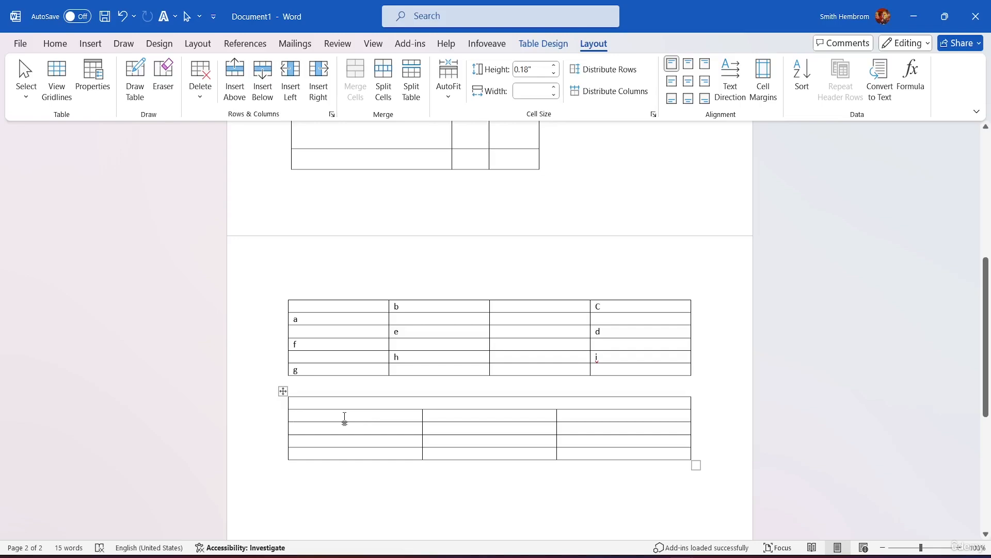
right_click(344, 419)
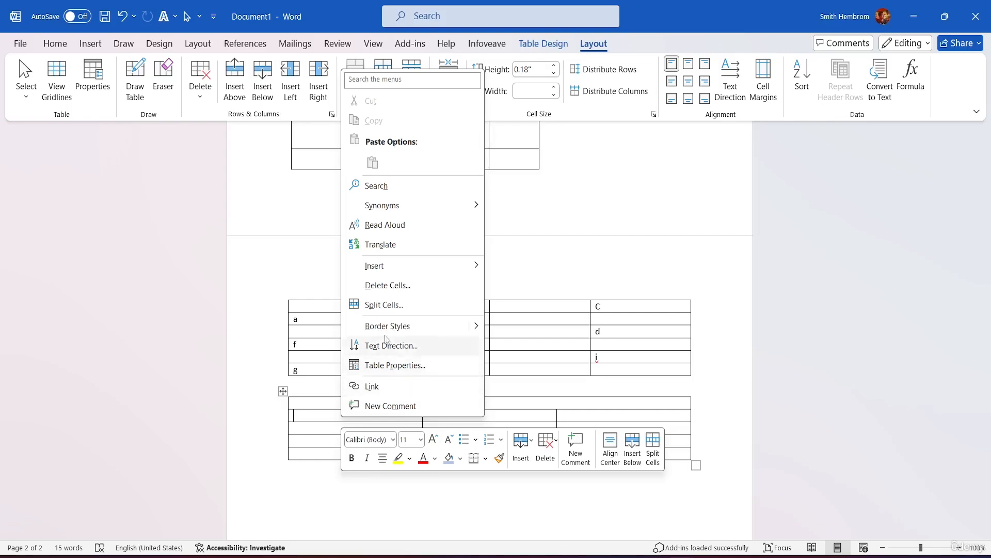
left_click(393, 300)
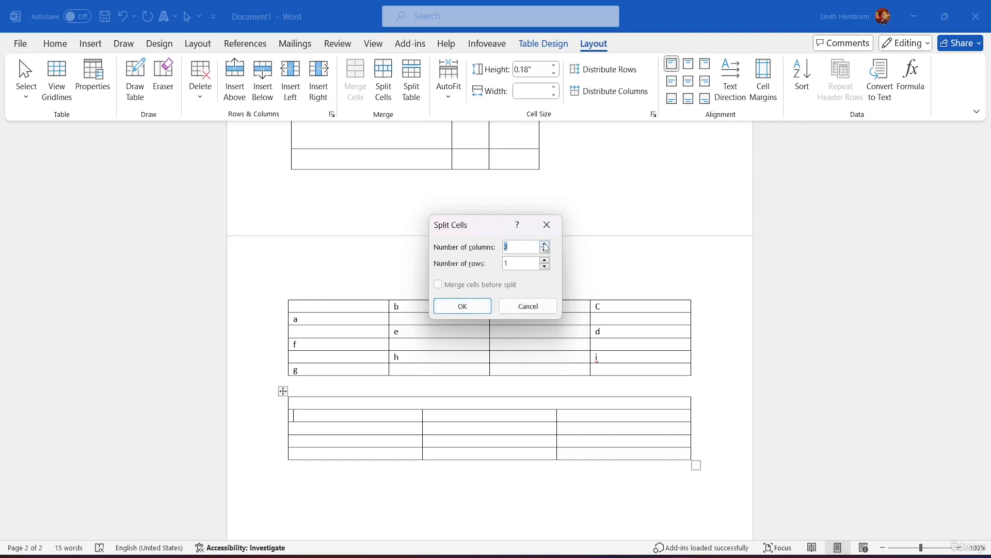
left_click(464, 307)
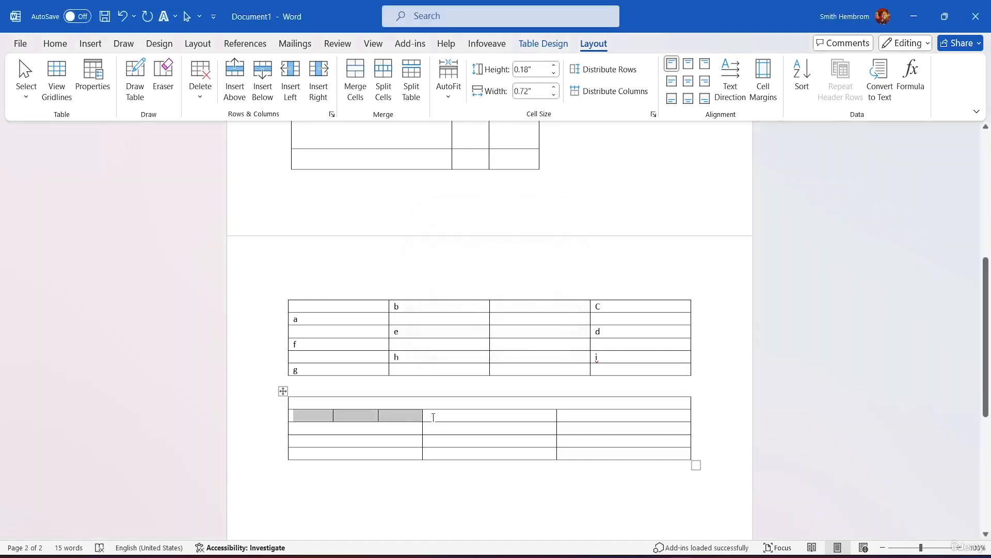
Split the lower table in two above its third row and undo the split.
left_click(258, 453)
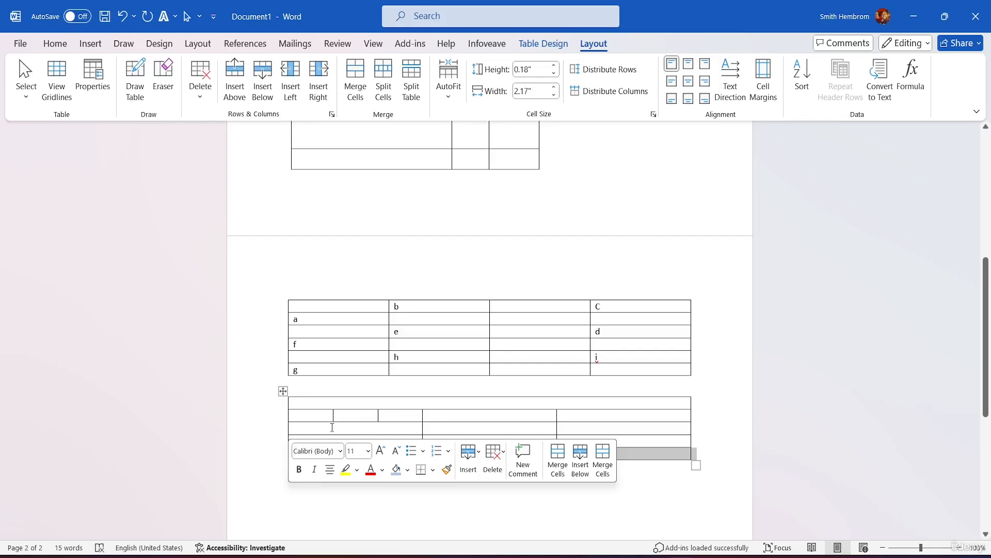
left_click(710, 430)
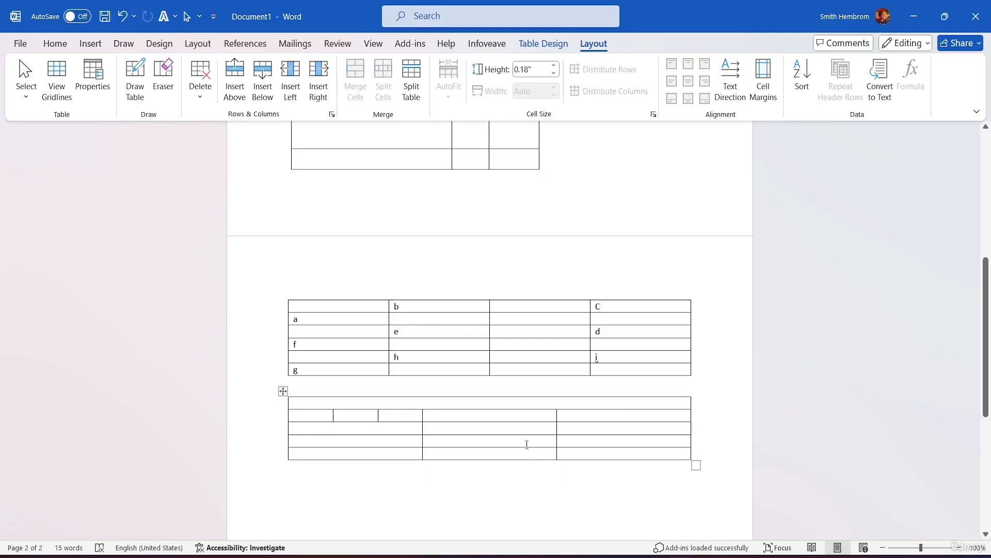
left_click(412, 90)
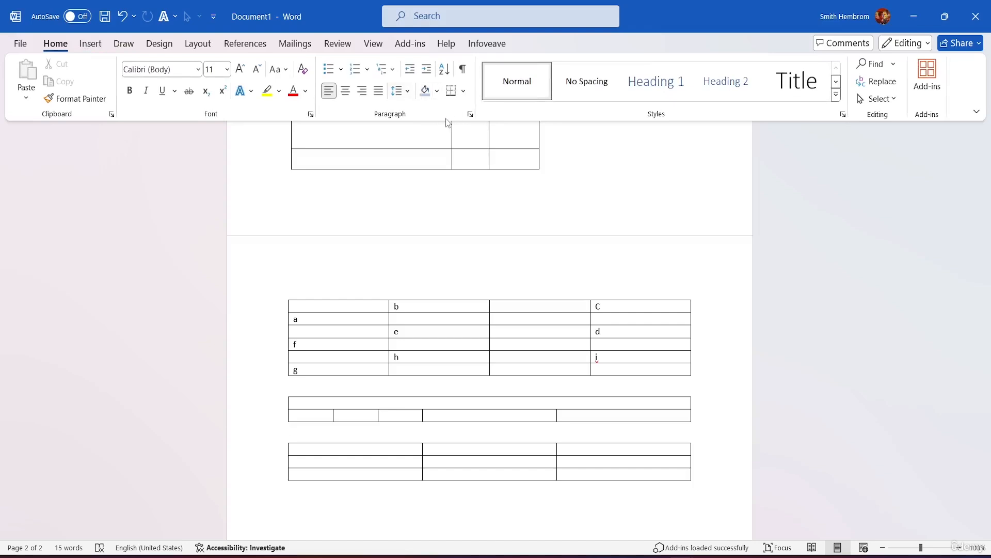
key("ctrl+z")
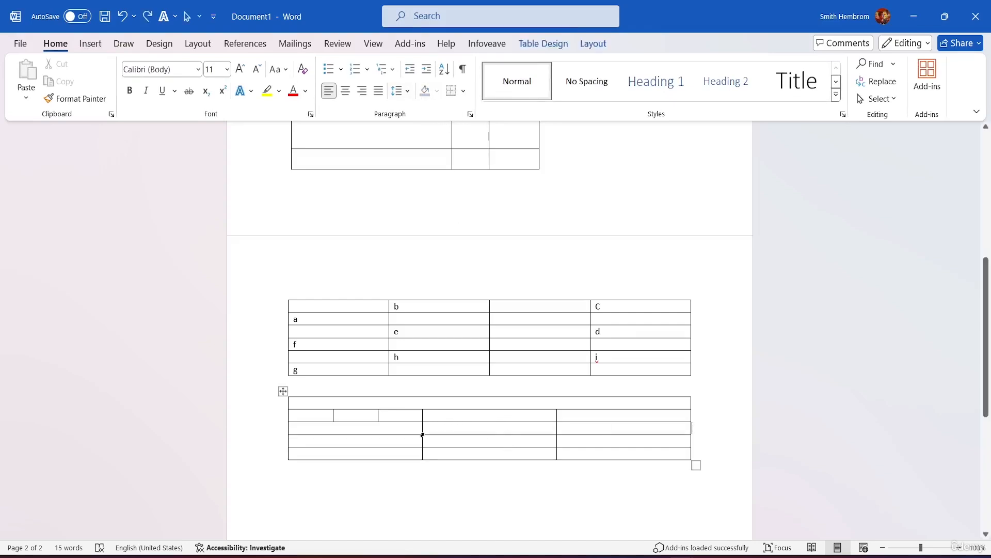
Split the lower table again from the first cell of its third row and rejoin the two parts.
left_click(309, 430)
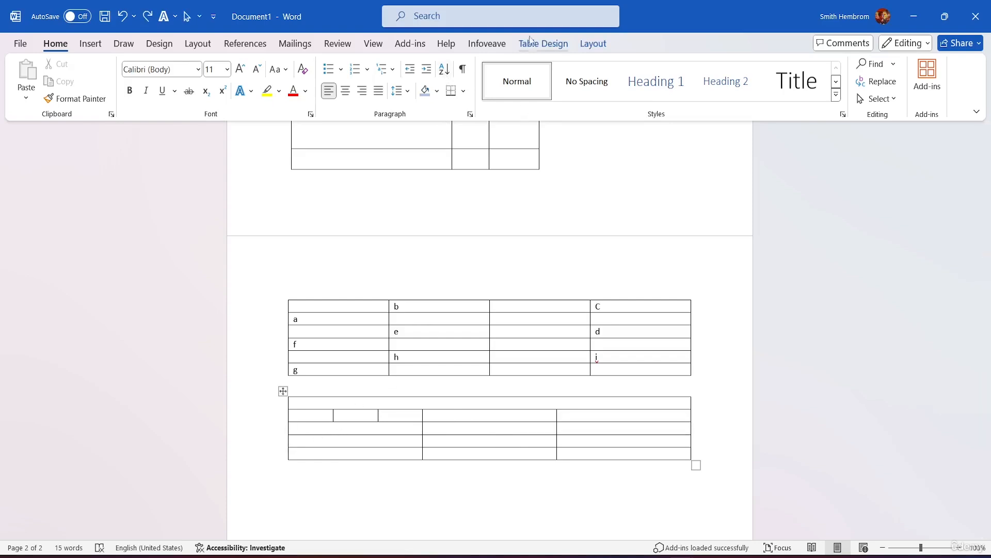
left_click(592, 44)
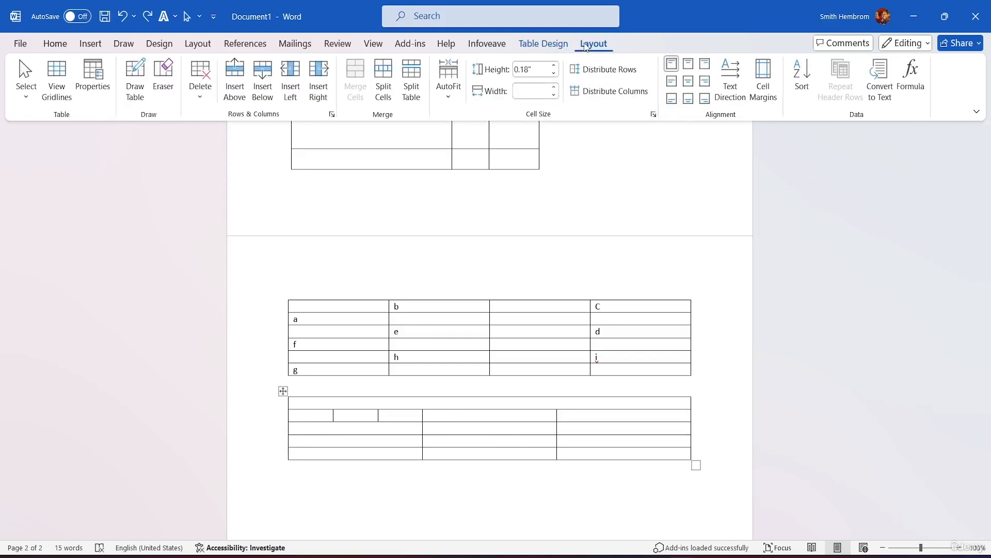
left_click(416, 92)
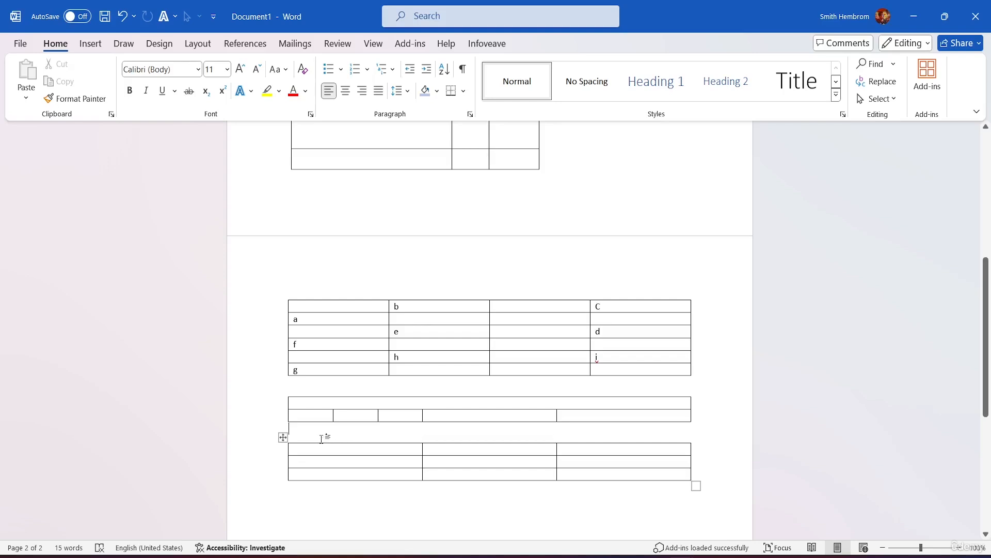
key("Delete")
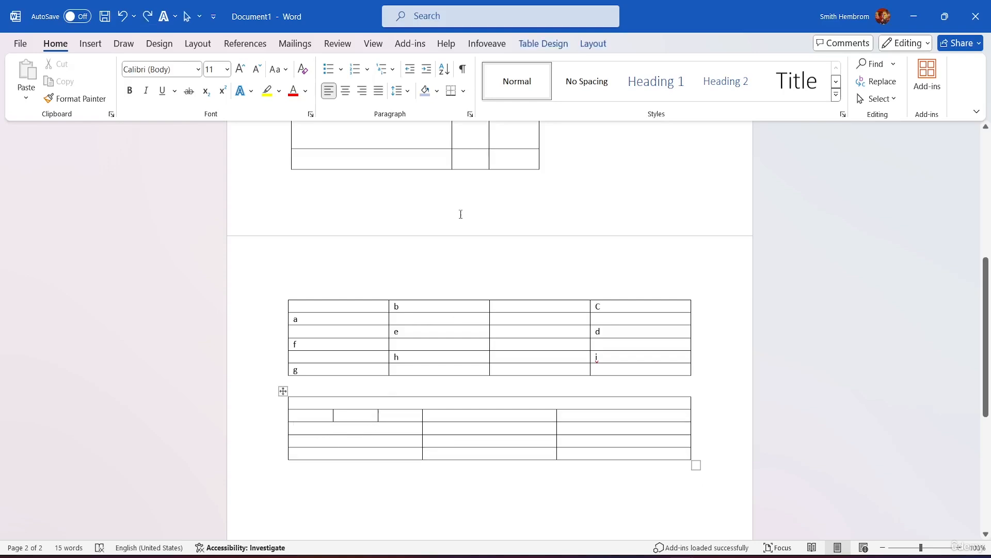
Enter the sample text sdffsafasfa in the first cell of the lower table's second row.
left_click(602, 42)
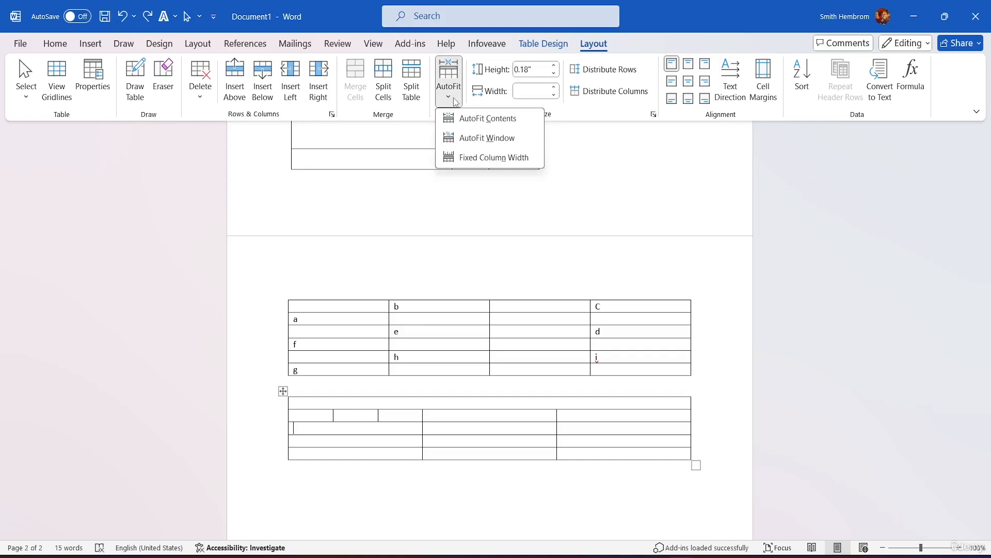
left_click(312, 421)
left_click(310, 415)
type("sdffsafasfaf")
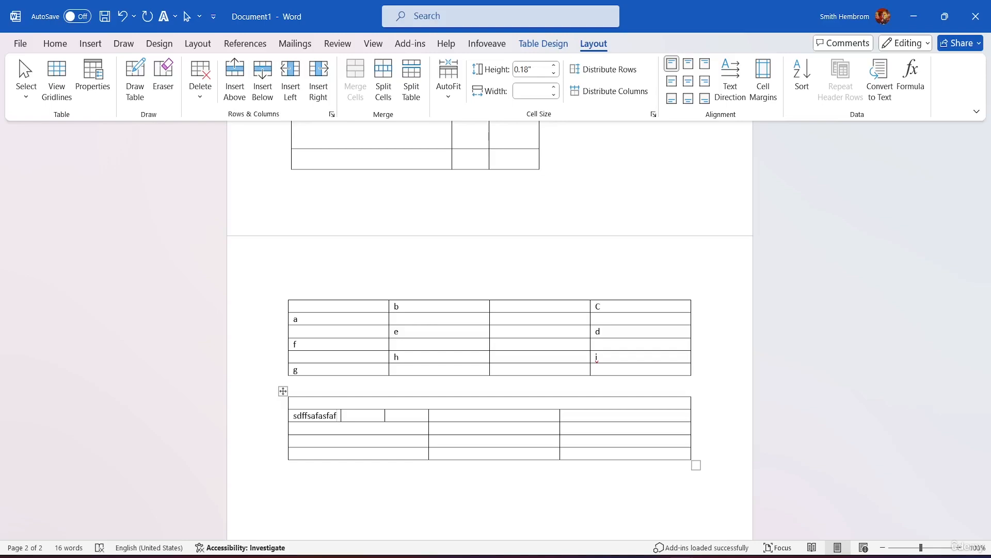
key("BackSpace")
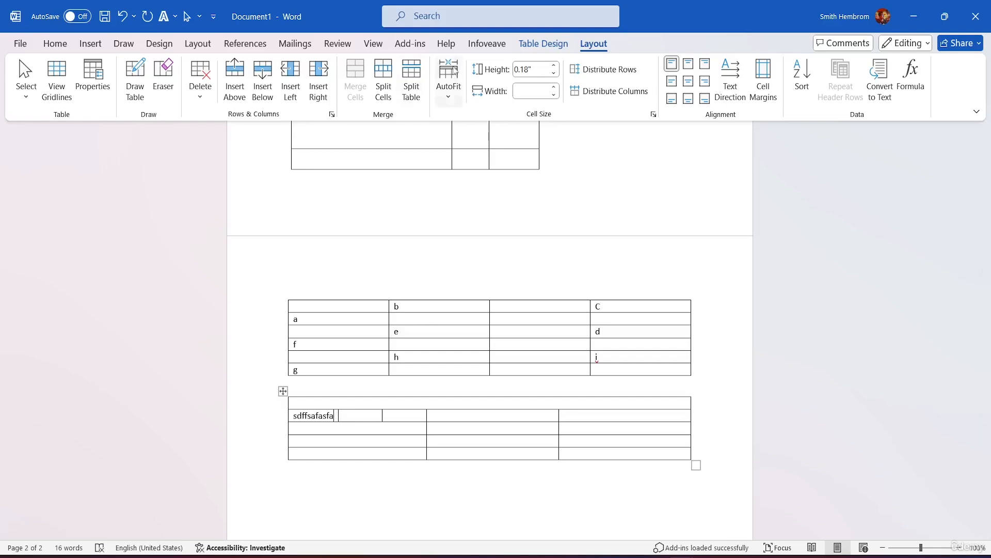
AutoFit the lower table to its contents and append sfsfsf to the text in the second row's first cell.
left_click(448, 86)
left_click(485, 119)
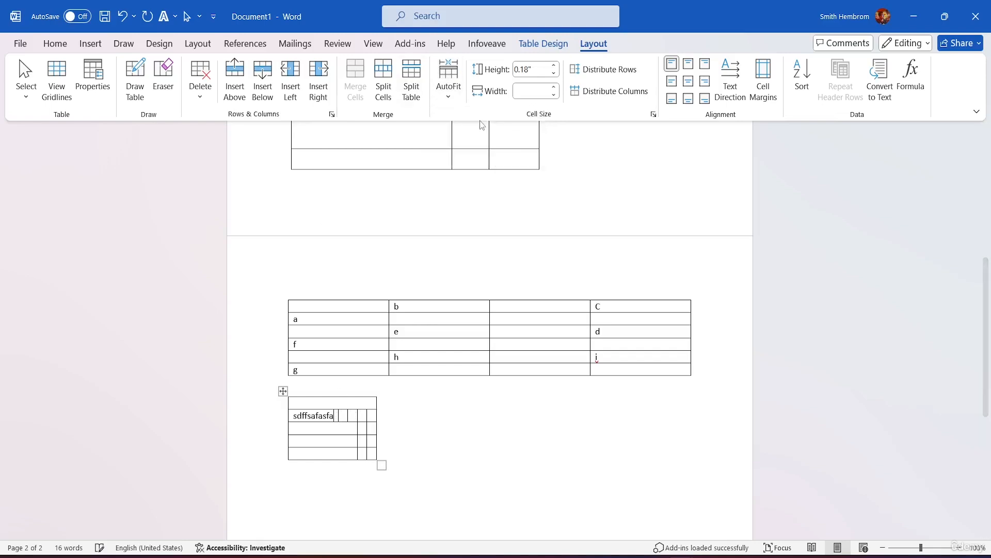
type("sfsfsf")
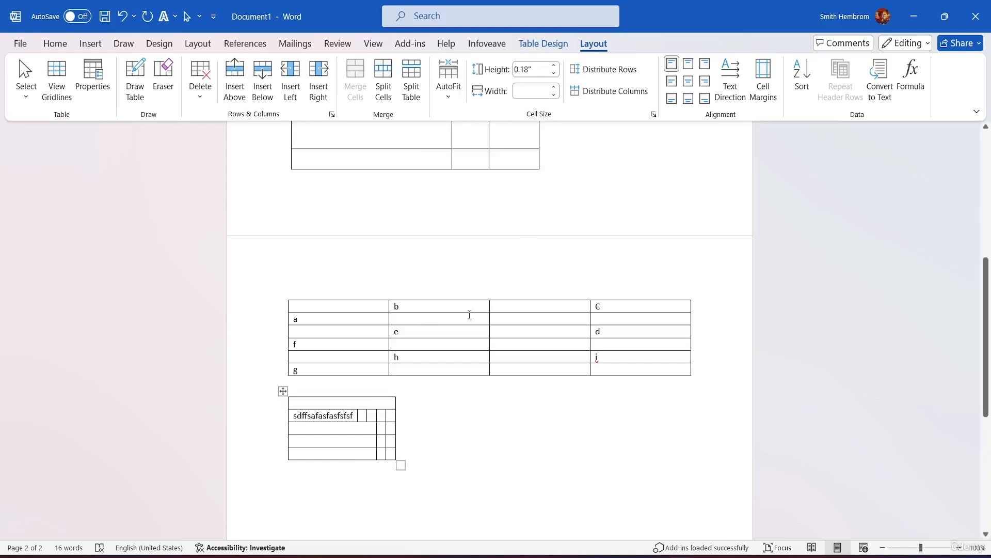
Fill the other four cells of the second row with dfdfdsf, dvdsfsdfsdf, dfdssfsdf and dsfdfsdfsdf.
left_click(371, 416)
type("dfdfdsf")
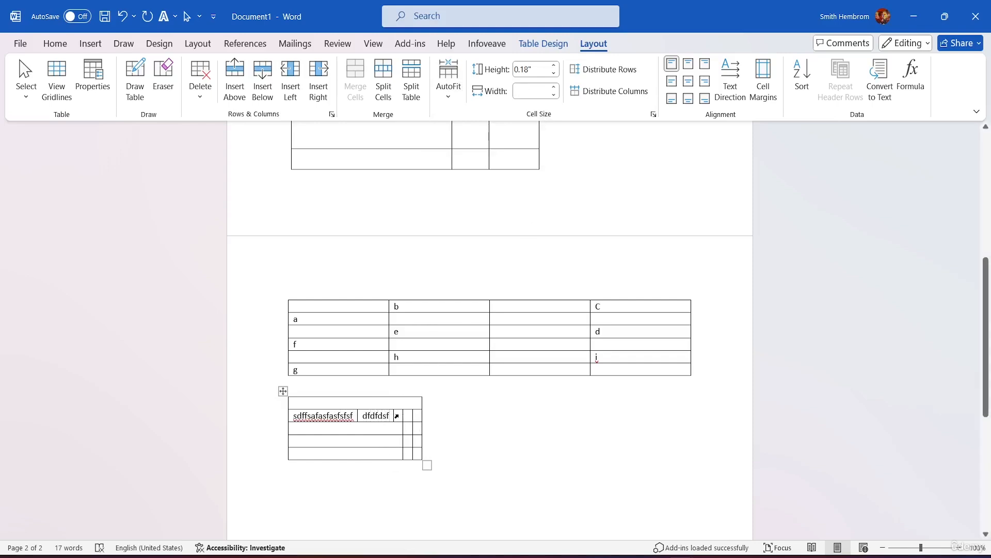
left_click(396, 416)
type("dvdsfsdf")
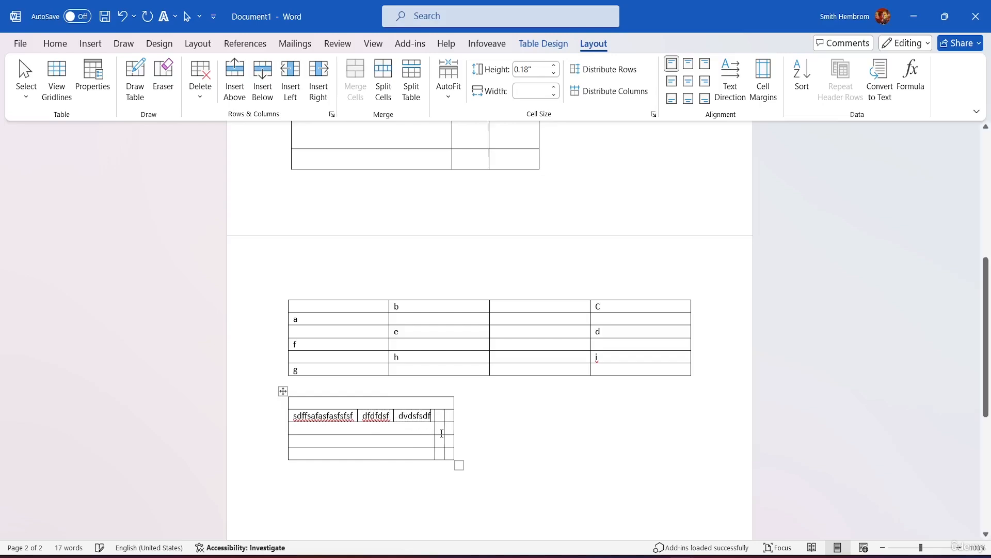
type("dsf")
left_click(456, 416)
type("dfds")
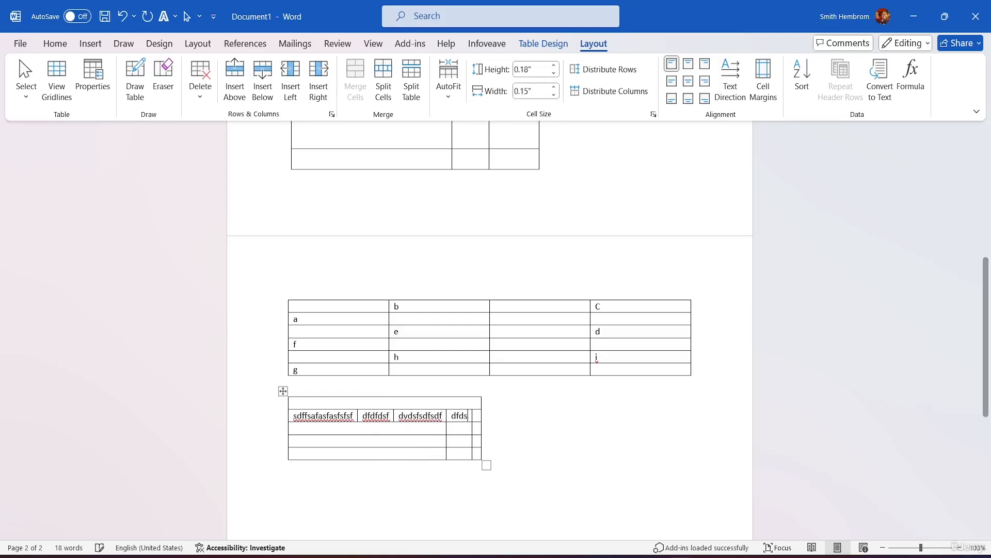
type("sfsdf ")
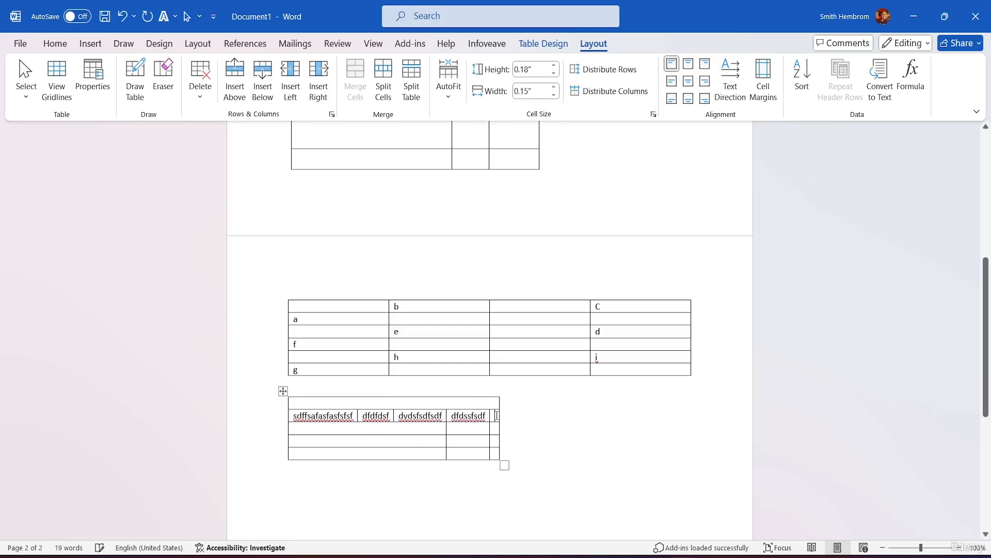
type("dsfdfsdfsdf")
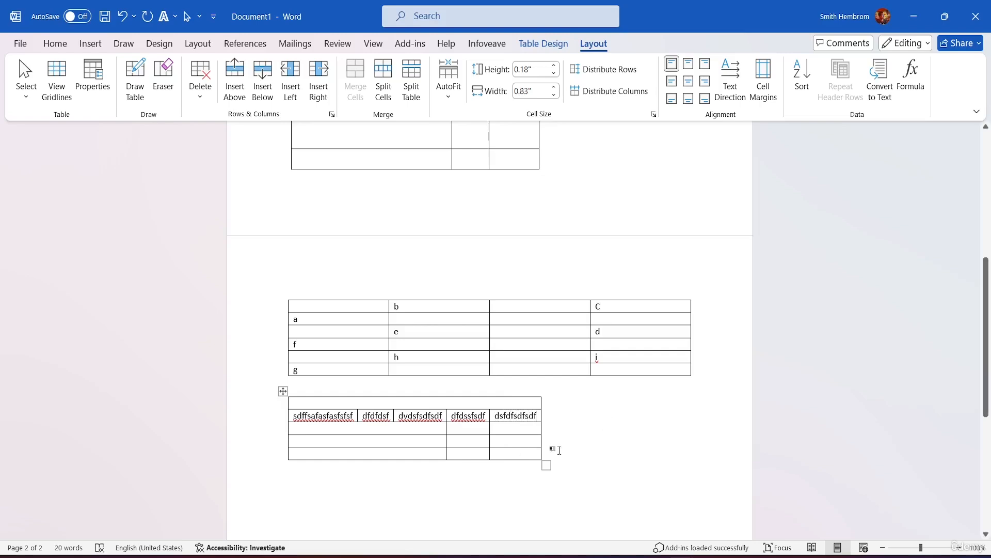
Undo the sample text entries and the AutoFit to contents, keeping only sdffsafasfa in the second row.
key("ctrl+z")
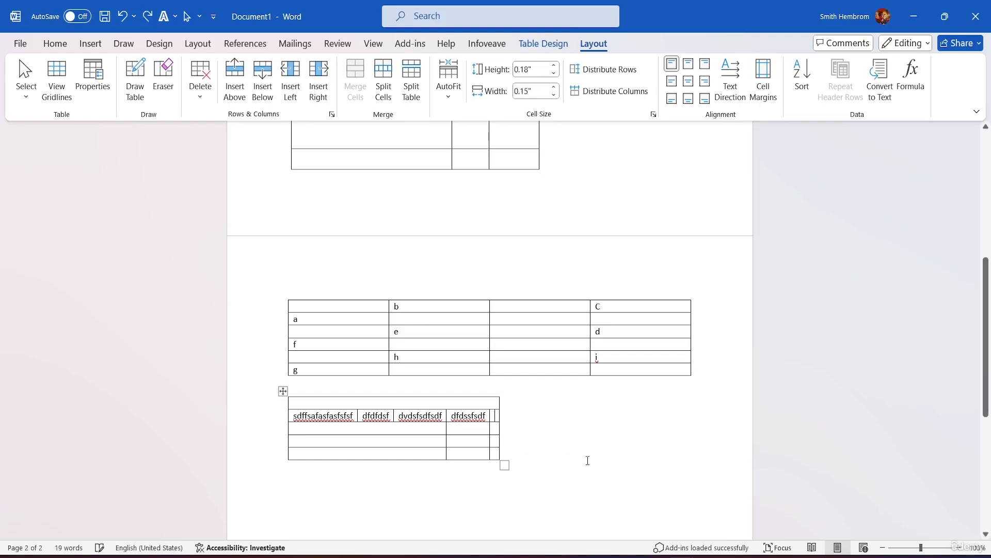
key("ctrl+z")
key("ctrl+z")
key("ctrl+z")
key("ctrl+z")
key("ctrl+z")
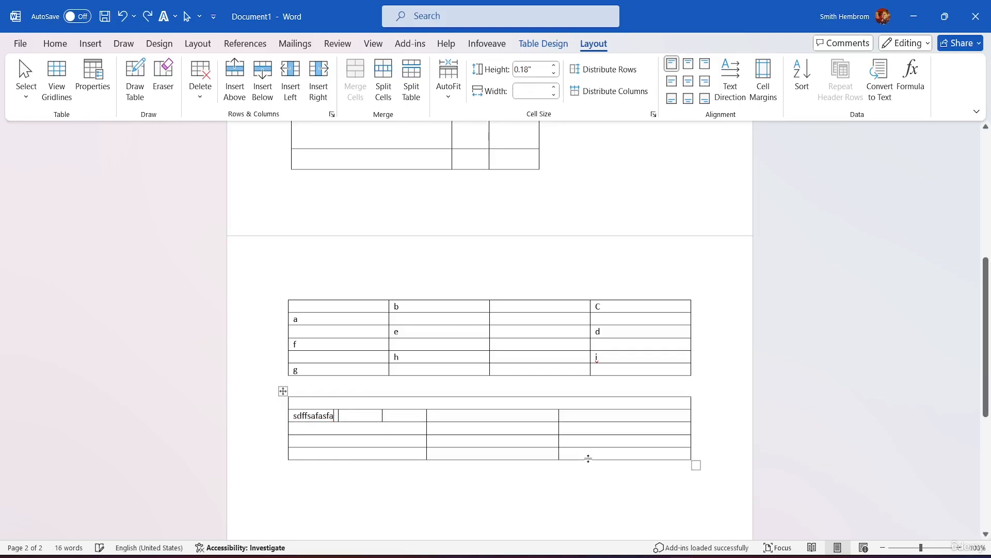
Undo the remaining sample text and apply Fixed Column Width to the lower table.
key("ctrl+z")
key("ctrl+z")
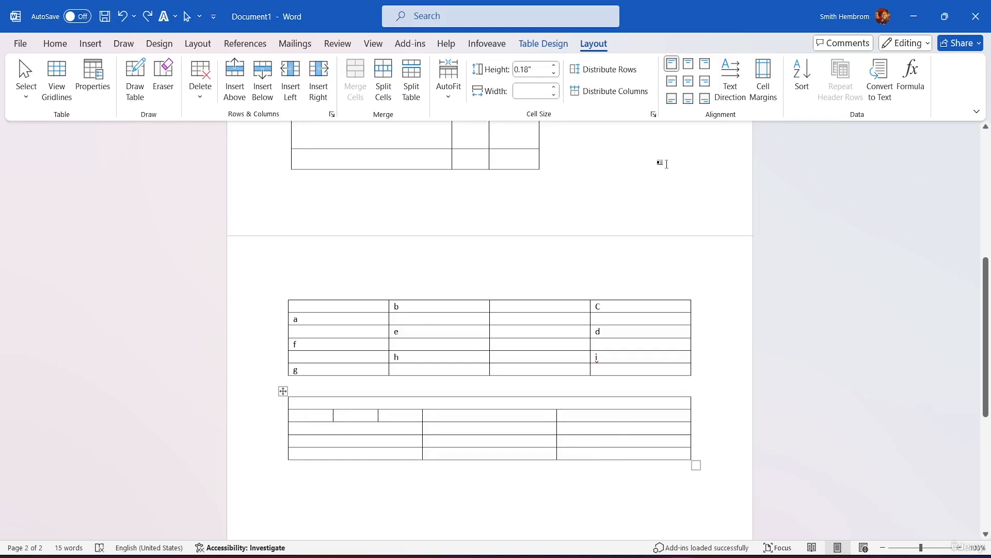
left_click(450, 95)
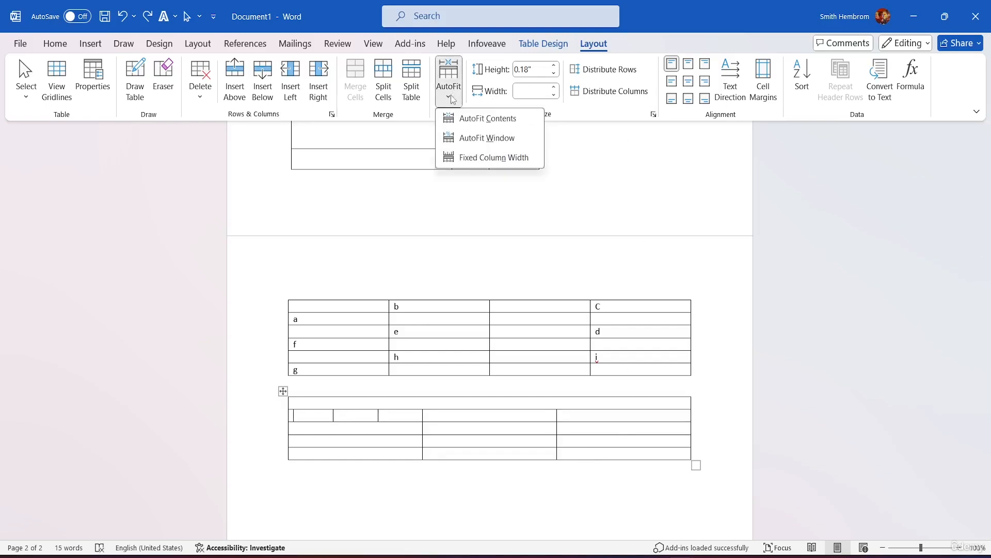
left_click(519, 158)
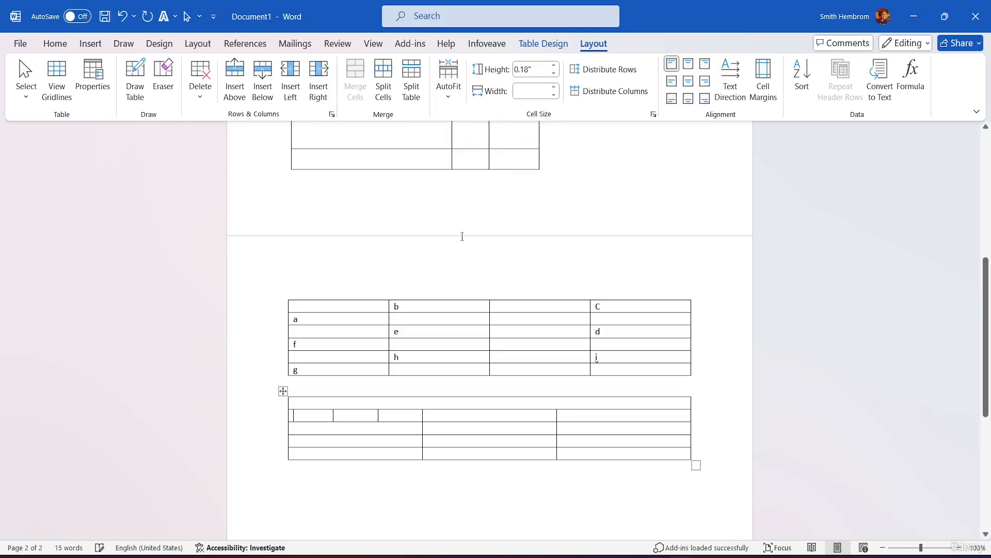
Enter sffsdfasf dasfasfas and adsada in the second row's first cell, and undo back to before that cell was split.
left_click(299, 418)
type("sffsdfasf dasfasfas")
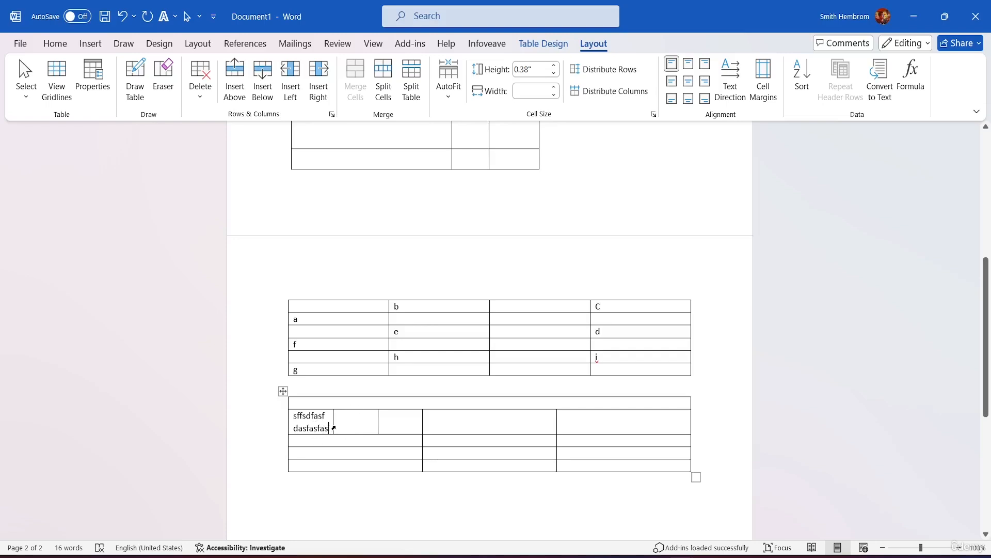
key("Return")
type("adsada")
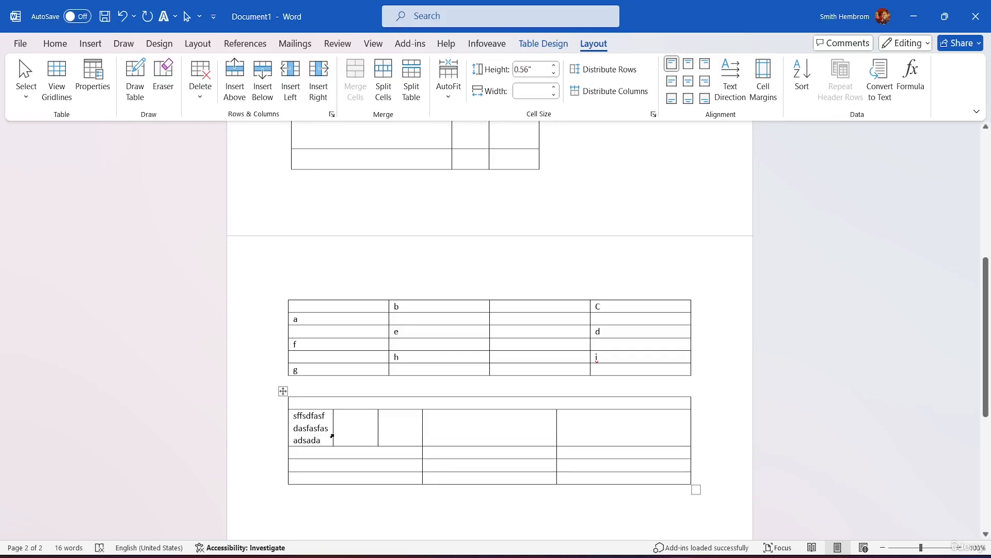
key("ctrl+z")
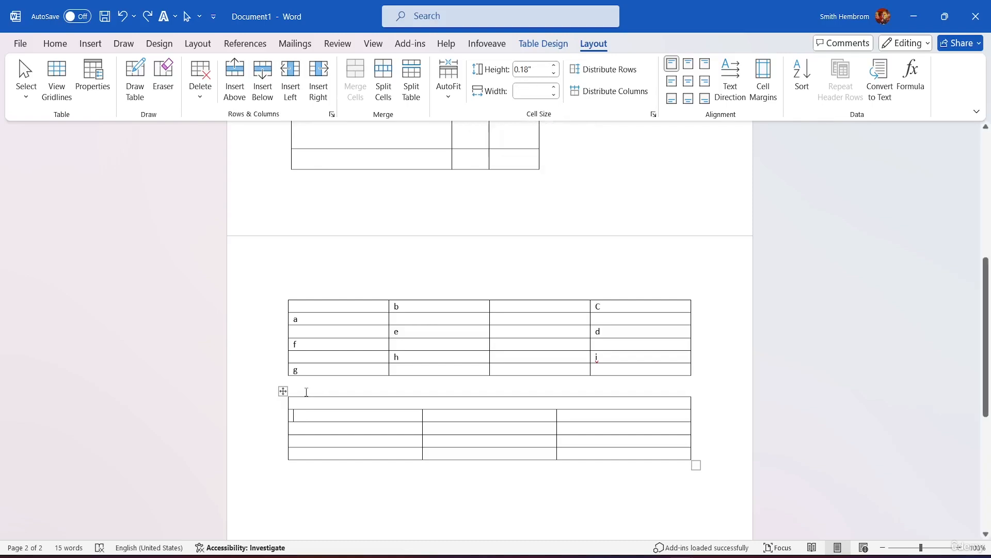
Set the height of the lower table's second row to 0.6".
left_click(557, 66)
left_click(557, 66)
left_click(557, 66)
left_click(557, 66)
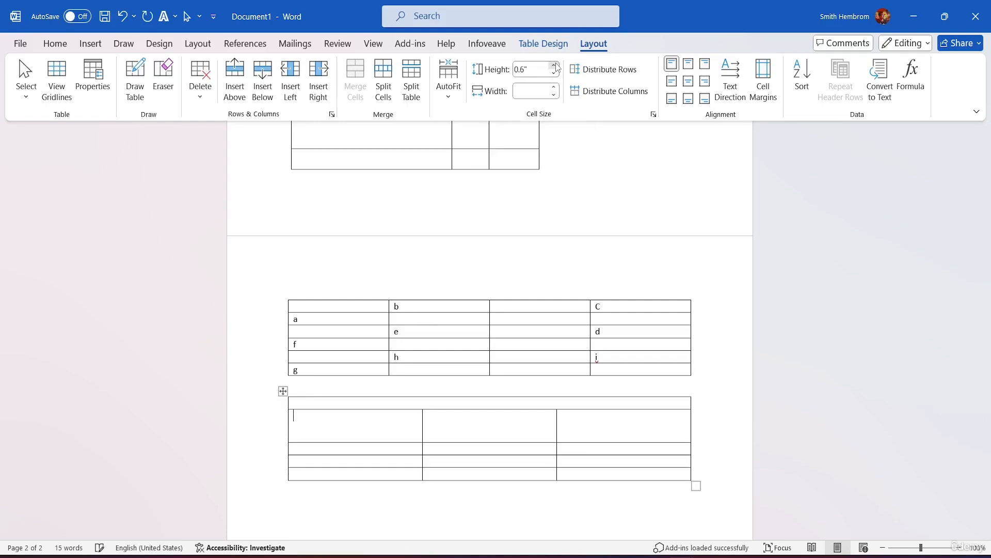
left_click(556, 66)
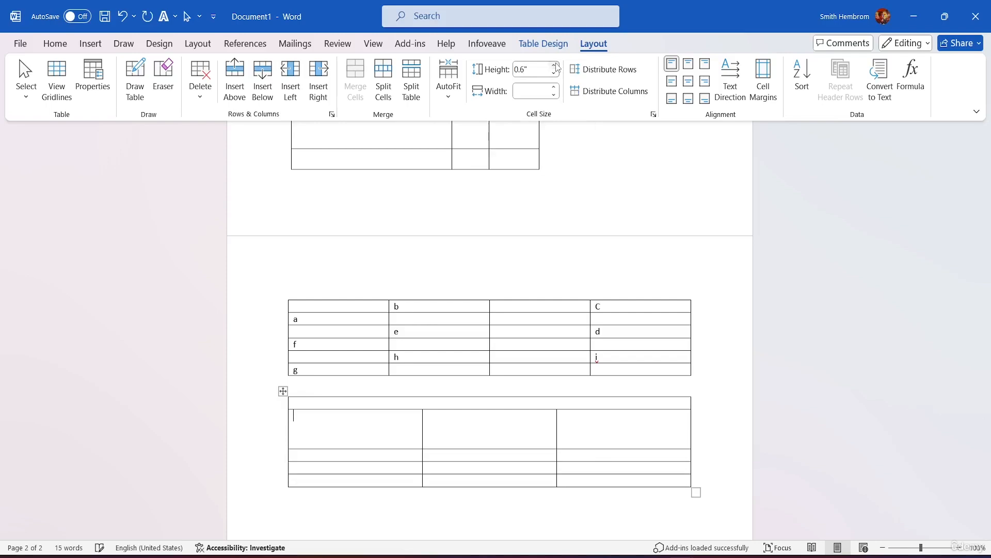
Increase the height of the lower table's third row to 1".
left_click(312, 455)
scroll(479, 359, "down", 3)
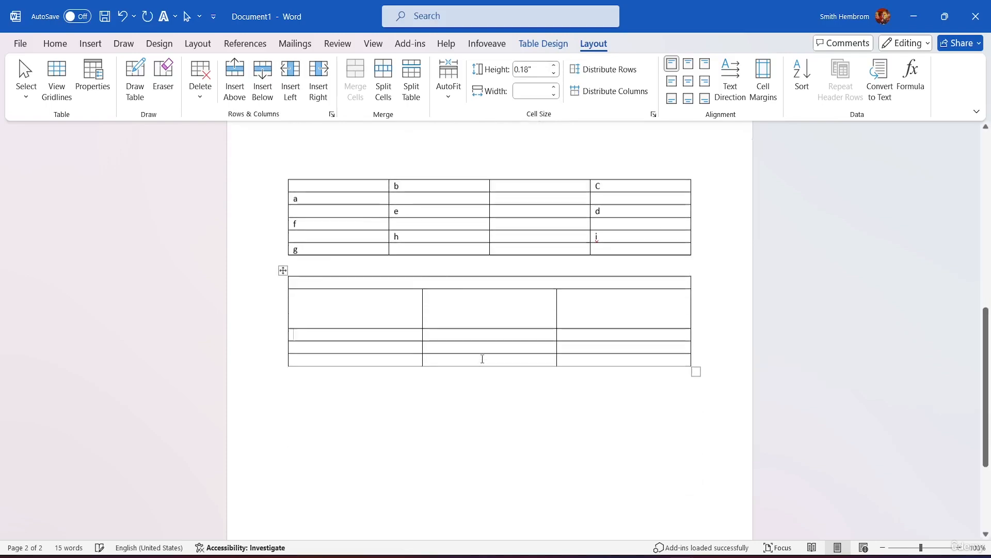
left_click(557, 66)
left_click(557, 66)
left_click(557, 66)
left_click(556, 66)
left_click(556, 66)
left_click(557, 66)
left_click(557, 66)
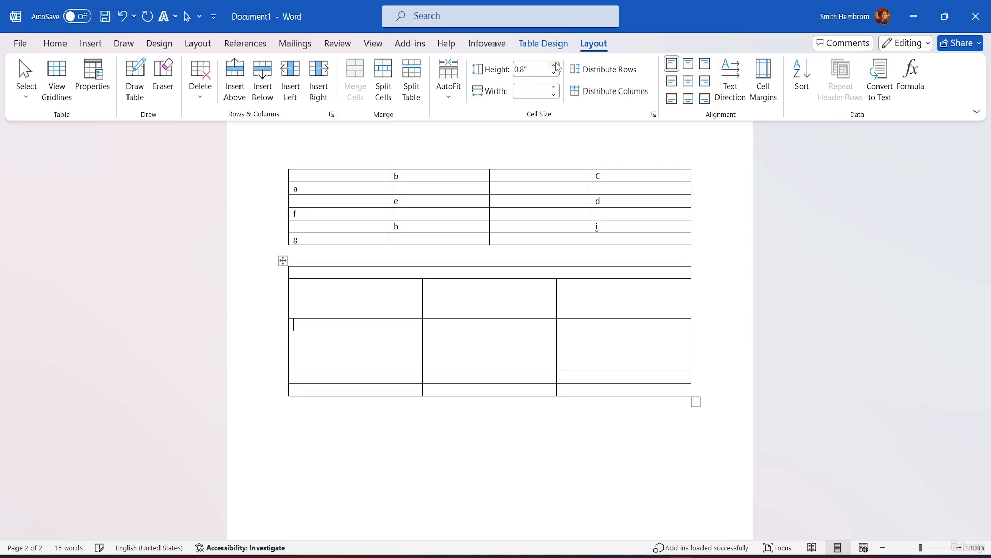
left_click(556, 66)
left_click(556, 66)
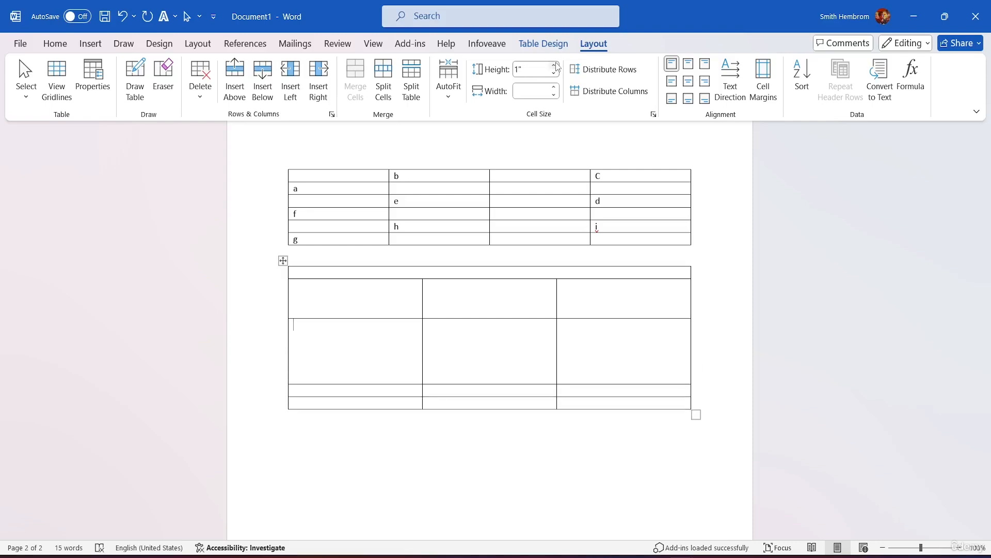
Reduce the third row's height to 0.6".
left_click(554, 76)
left_click(554, 76)
left_click(555, 75)
left_click(554, 76)
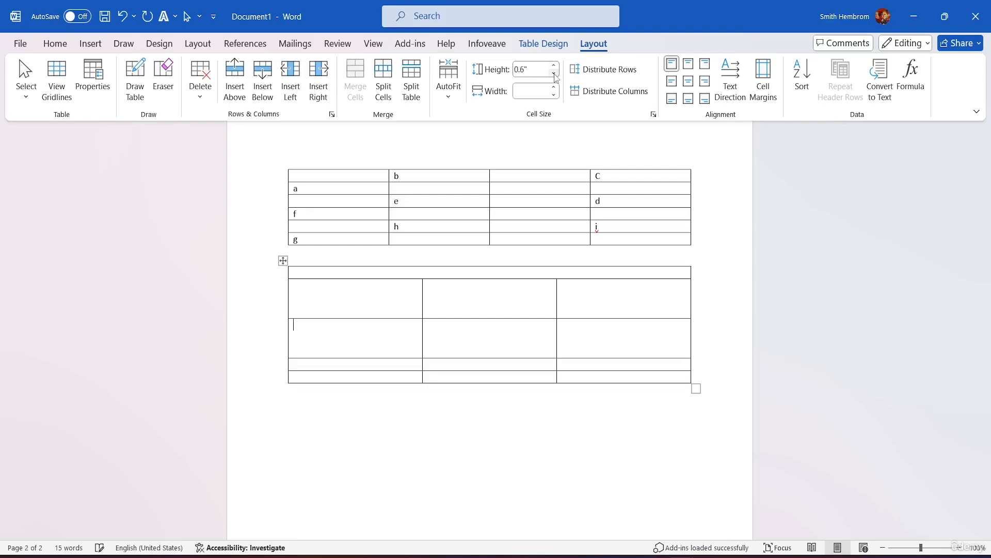
Set the height of the lower table's fourth row to 0.6".
left_click(313, 369)
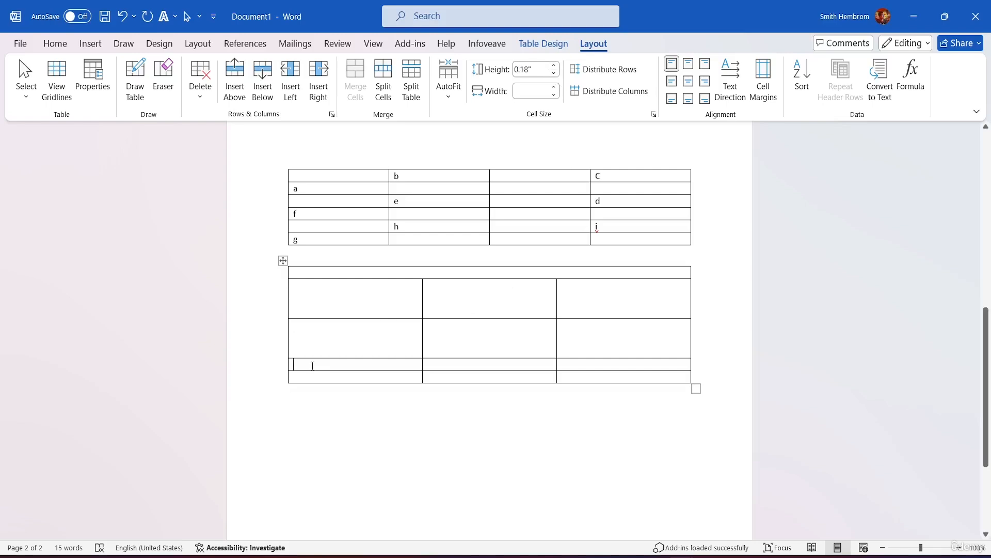
left_click(557, 66)
left_click(556, 66)
left_click(556, 66)
left_click(556, 67)
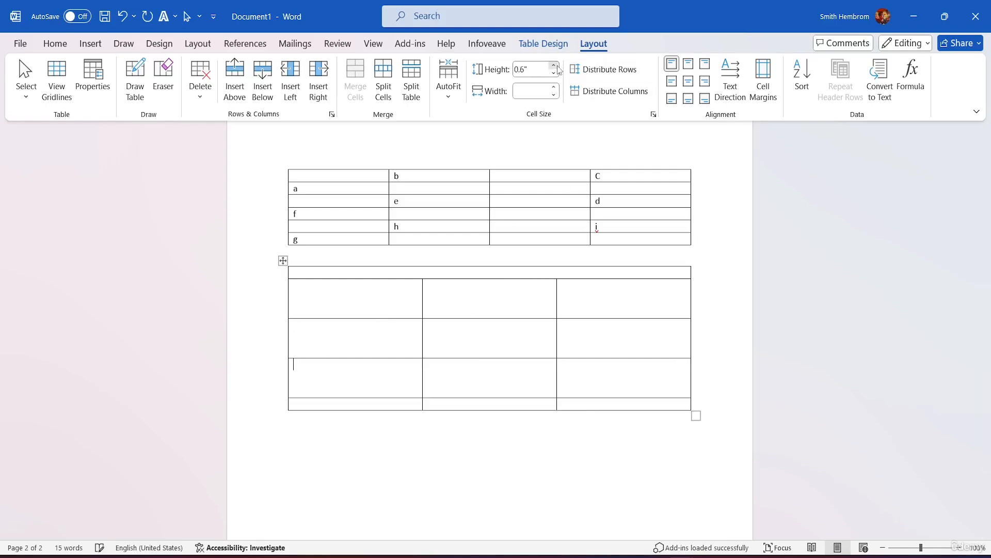
Set the height of the lower table's last row to 0.9".
left_click(330, 405)
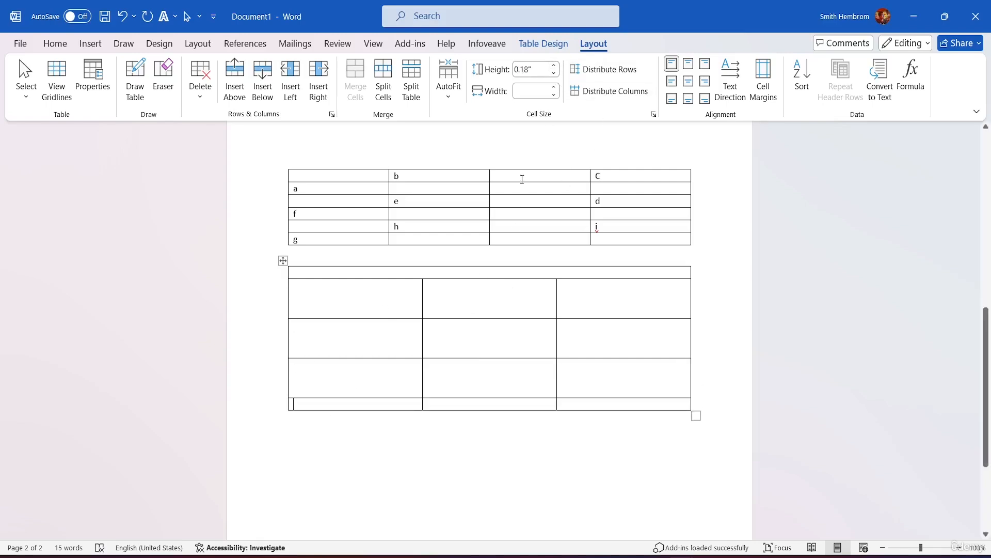
left_click(555, 66)
left_click(555, 67)
left_click(554, 66)
left_click(555, 67)
left_click(555, 66)
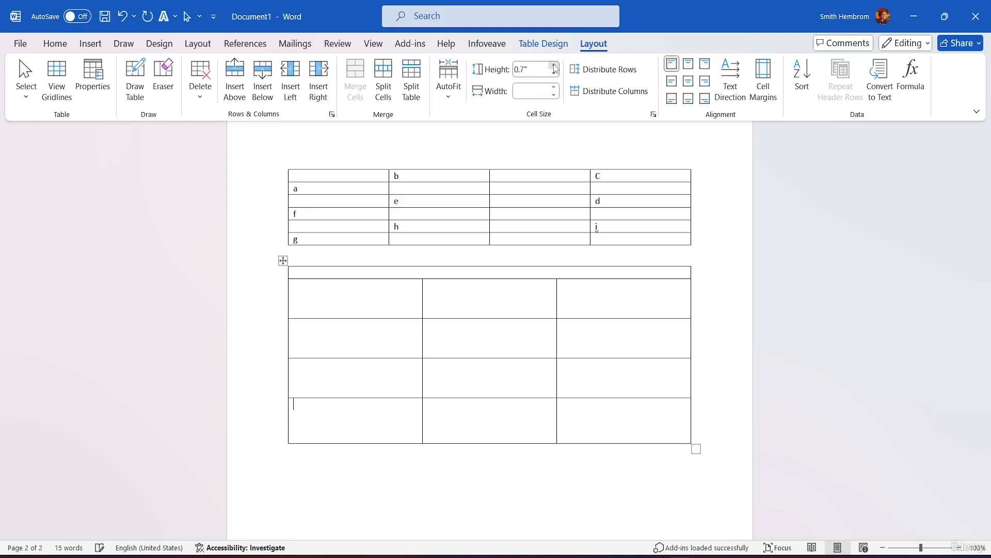
left_click(554, 67)
left_click(554, 66)
Try a 0.16" width on the lower table's first column, undo it, and distribute the table's rows evenly.
left_click(554, 89)
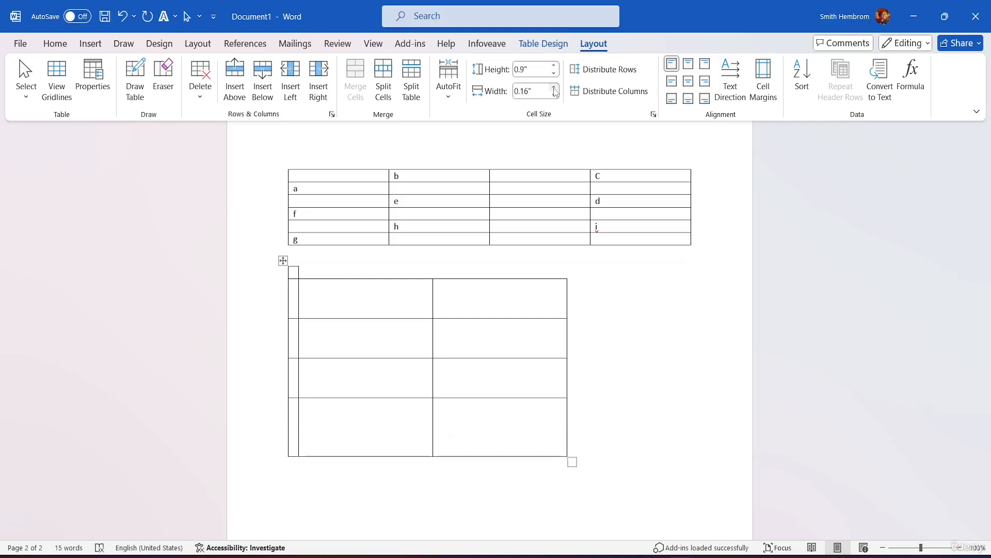
key("ctrl+z")
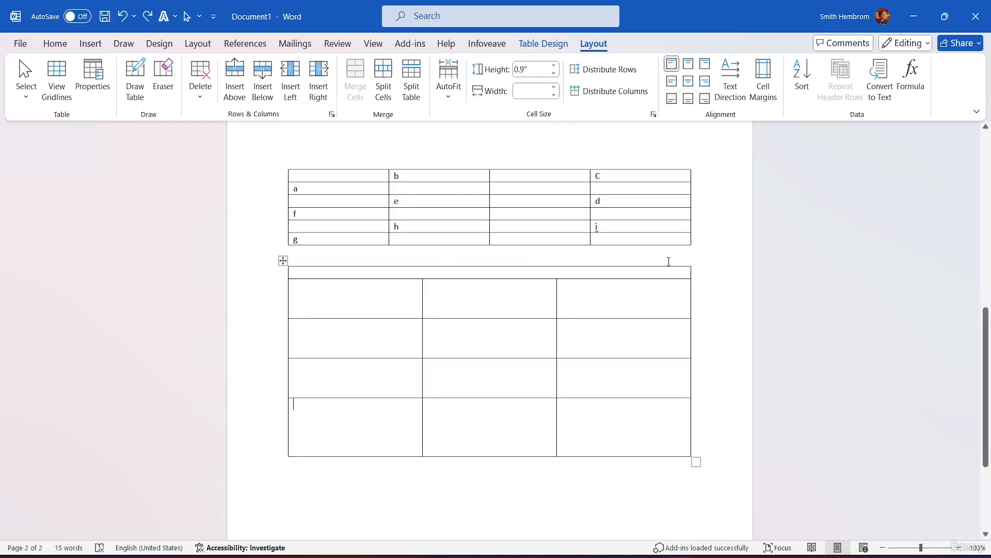
left_click(593, 69)
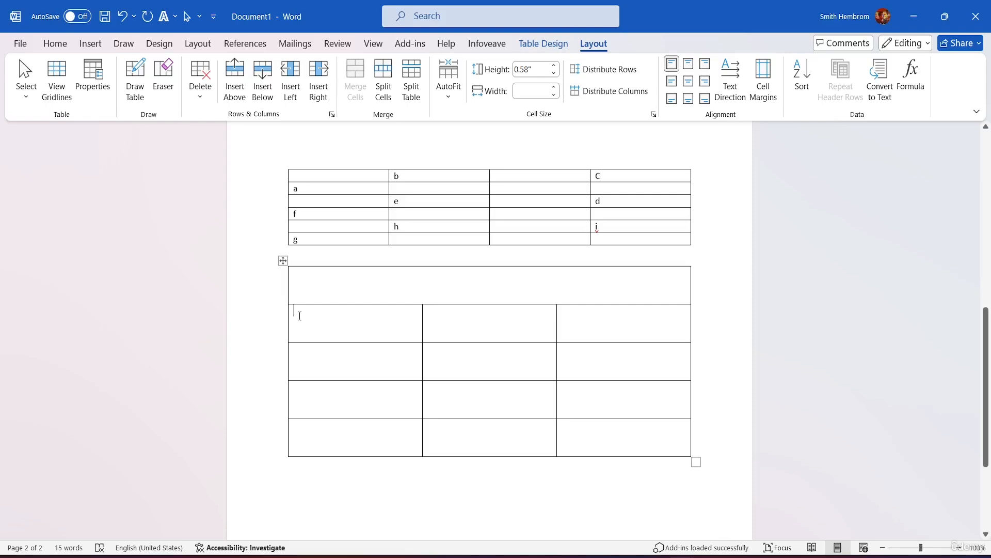
Enter Apple in the second row's first cell and center it both horizontally and vertically.
type("Apple")
left_click(688, 81)
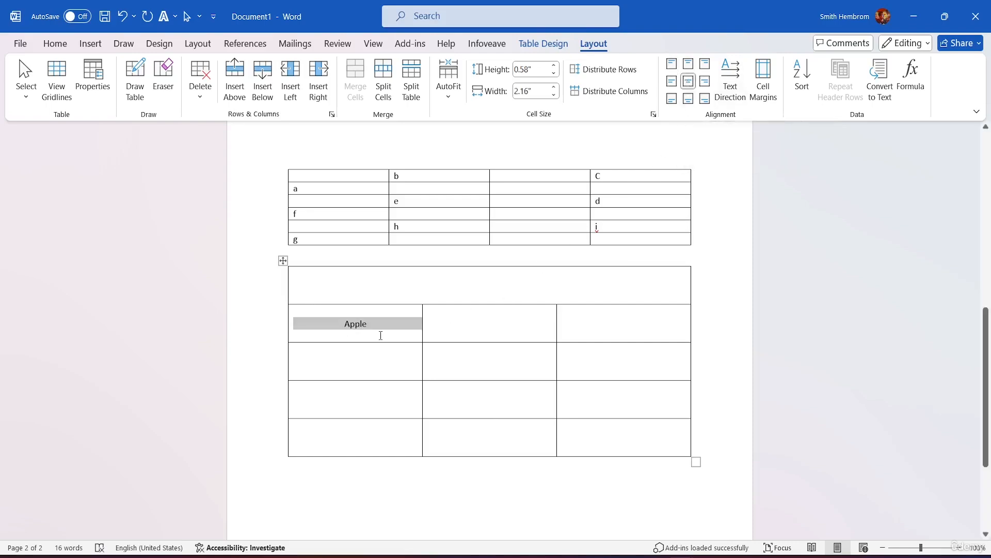
Try the center-right, top-right, top-center and three bottom alignments on the Apple cell, and return it to Align Center.
left_click(705, 83)
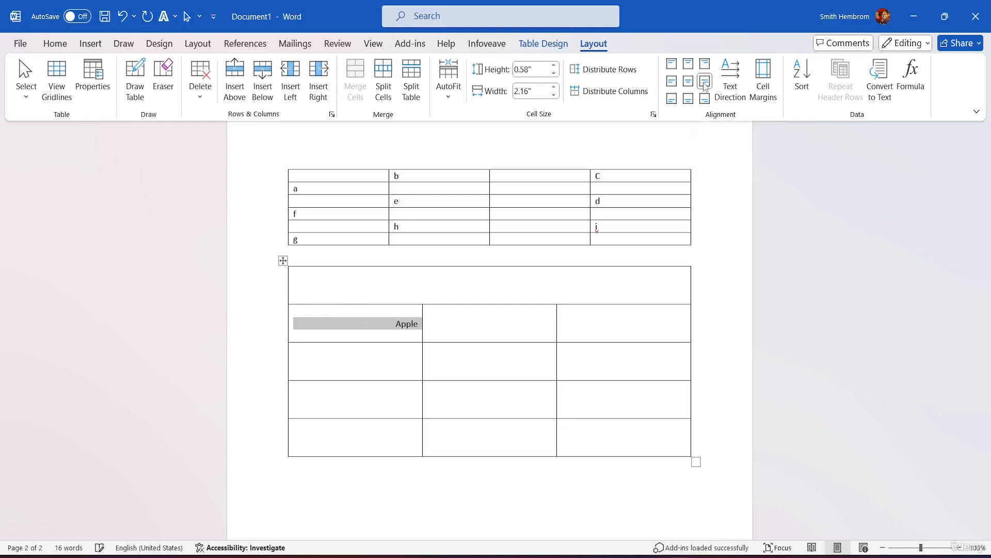
left_click(707, 64)
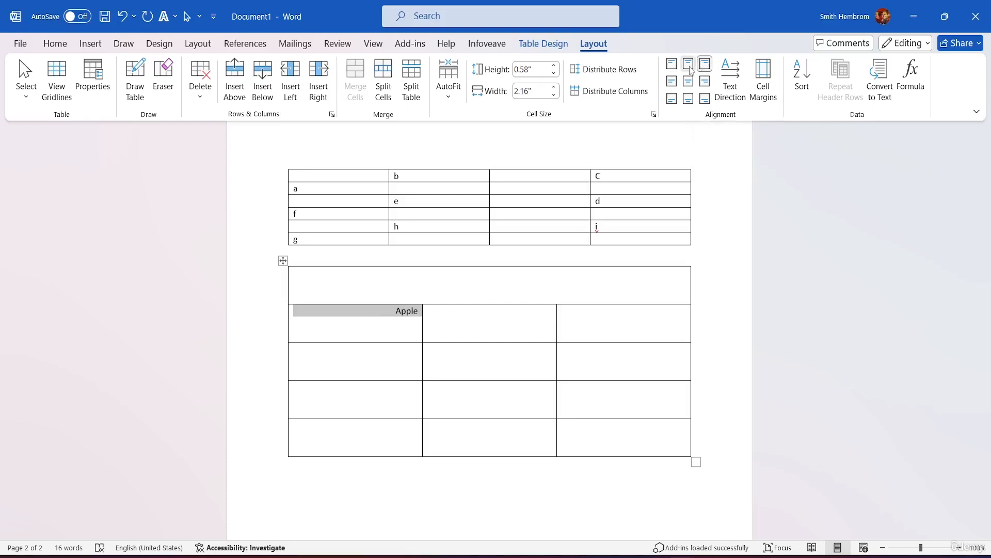
left_click(690, 66)
left_click(690, 99)
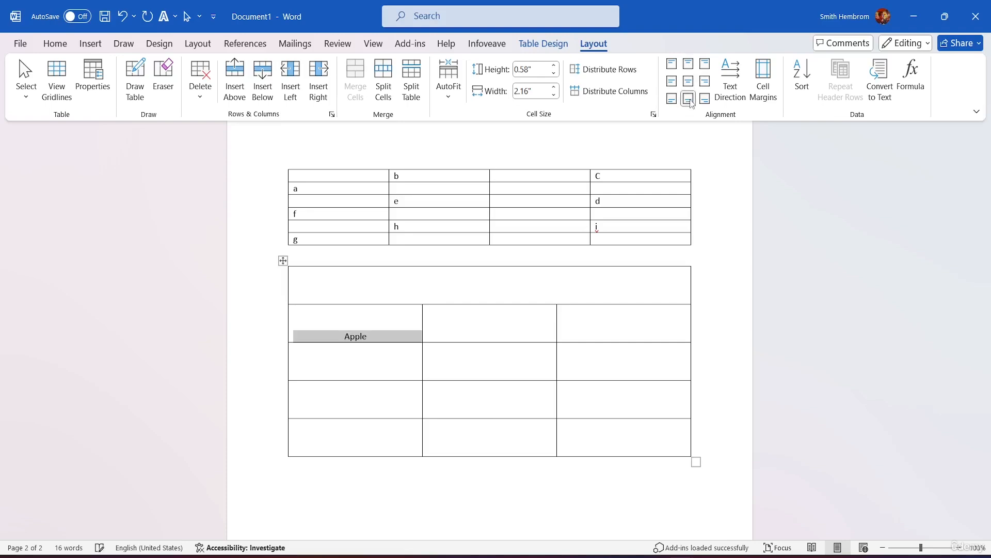
left_click(672, 98)
left_click(705, 99)
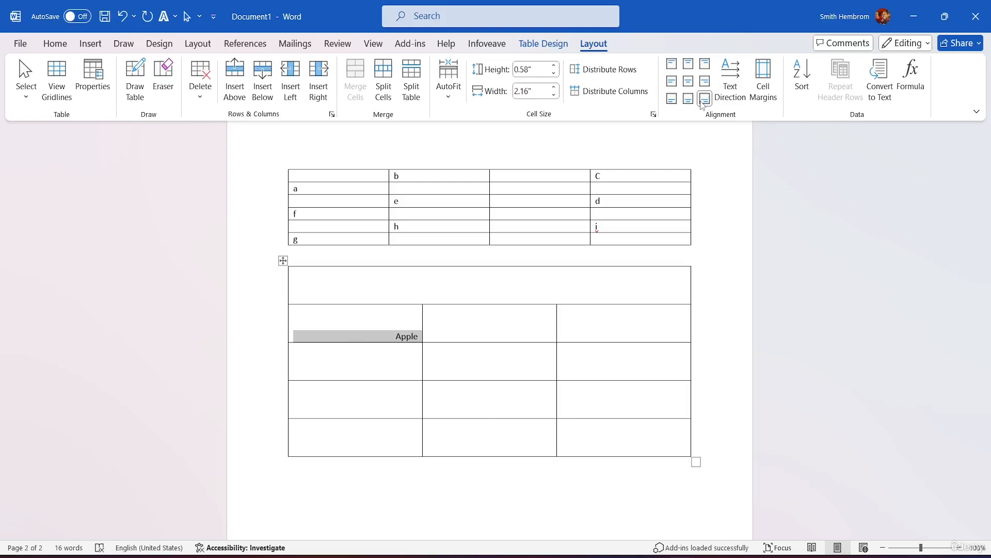
left_click(688, 81)
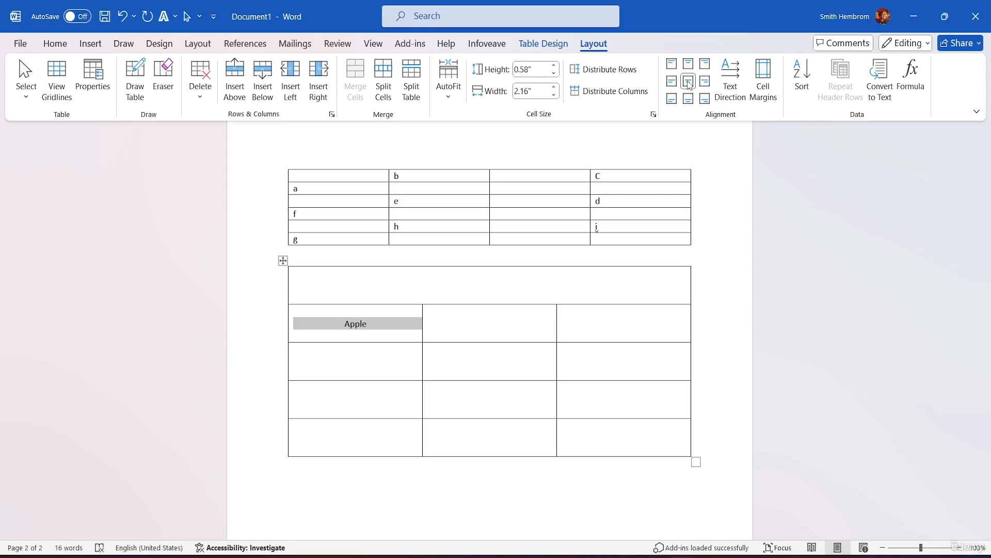
Set the lower table's default cell margins to 0.03" top, 0.11" left and 0.13" right.
left_click(770, 95)
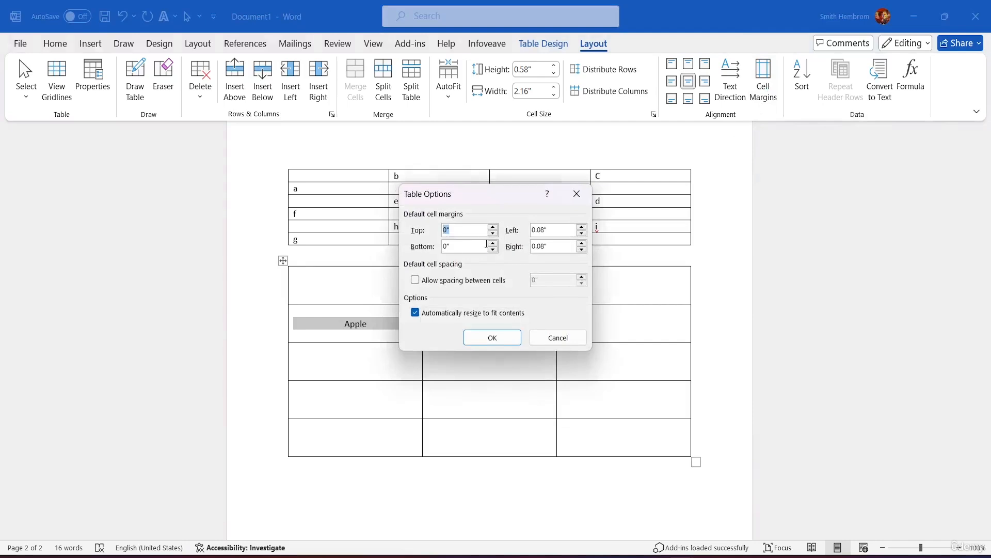
left_click(493, 227)
left_click_drag(506, 192, 858, 165)
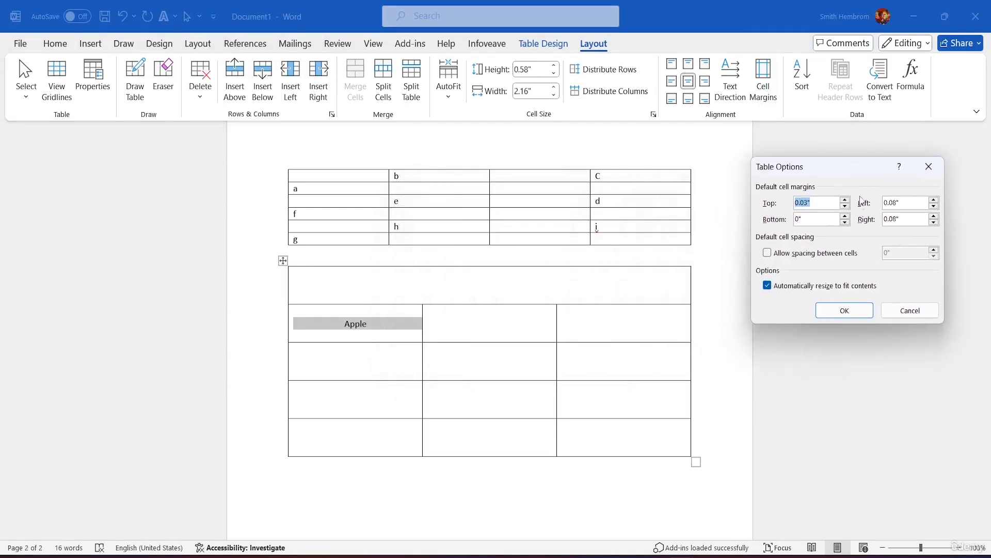
left_click(934, 200)
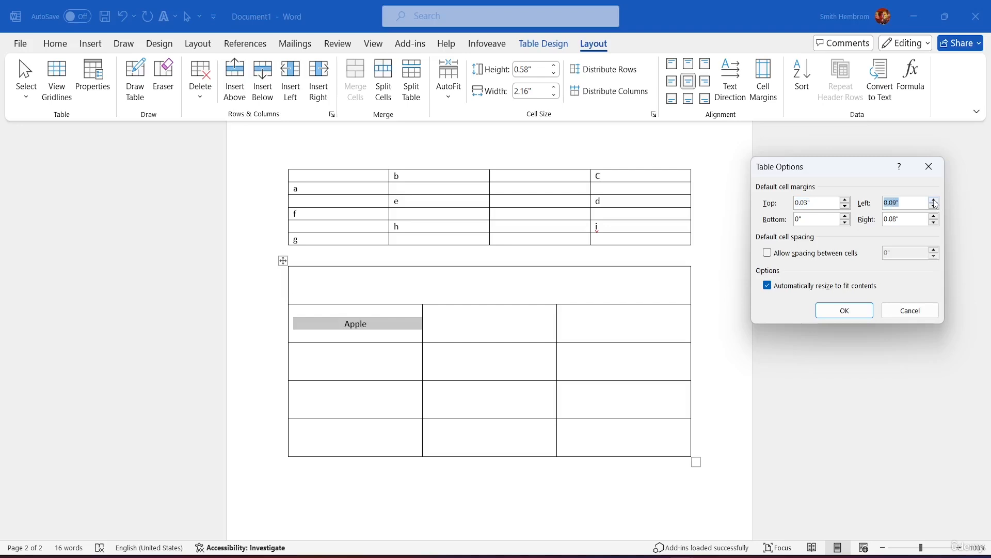
left_click(934, 200)
left_click(934, 200)
left_click(934, 216)
left_click(934, 217)
left_click(934, 216)
left_click(934, 217)
left_click(934, 217)
Allow spacing between the lower table's cells, increase the spacing amount slightly, and apply the table options.
left_click(767, 252)
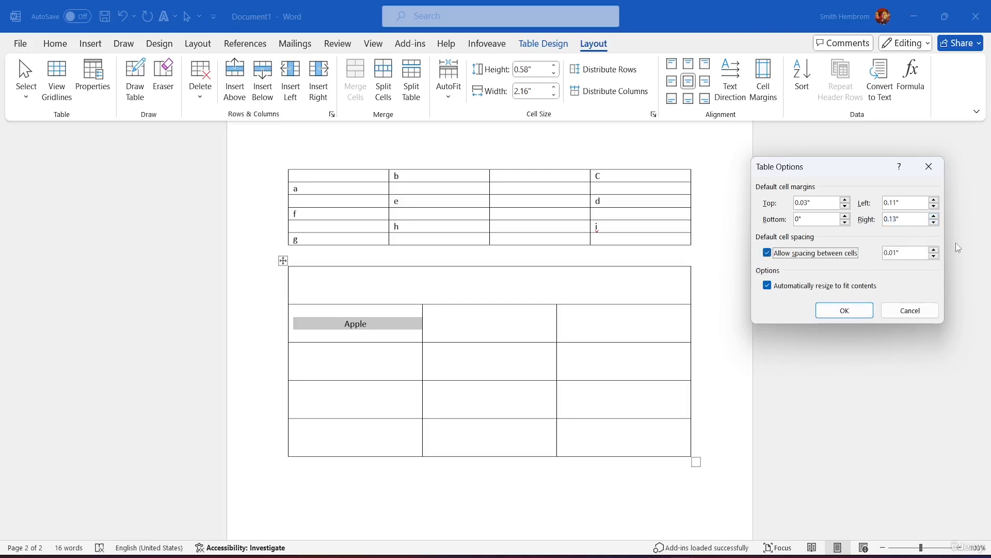
left_click(934, 249)
left_click(934, 250)
left_click(934, 250)
left_click(845, 310)
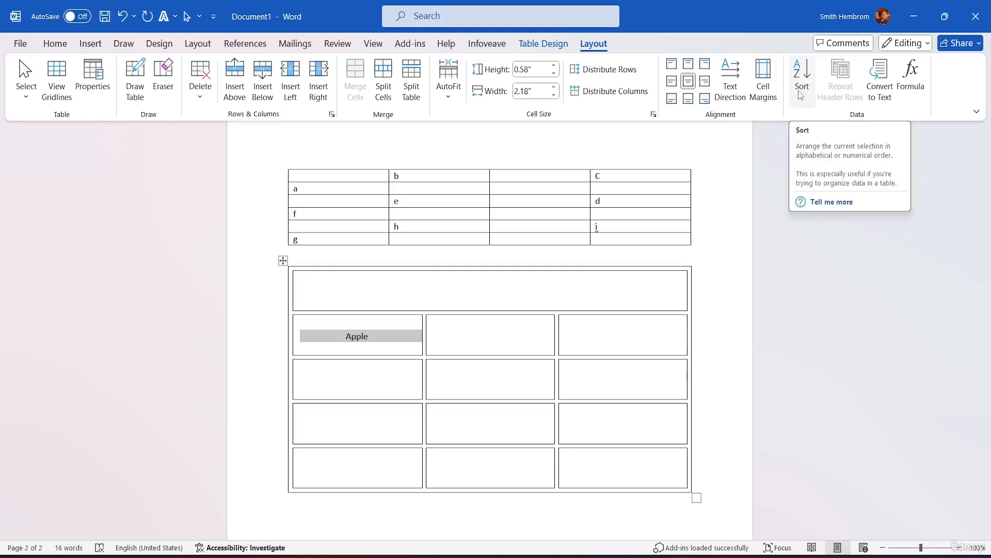
Center the alignment of the cell below Apple and enter Good in it.
left_click(350, 372)
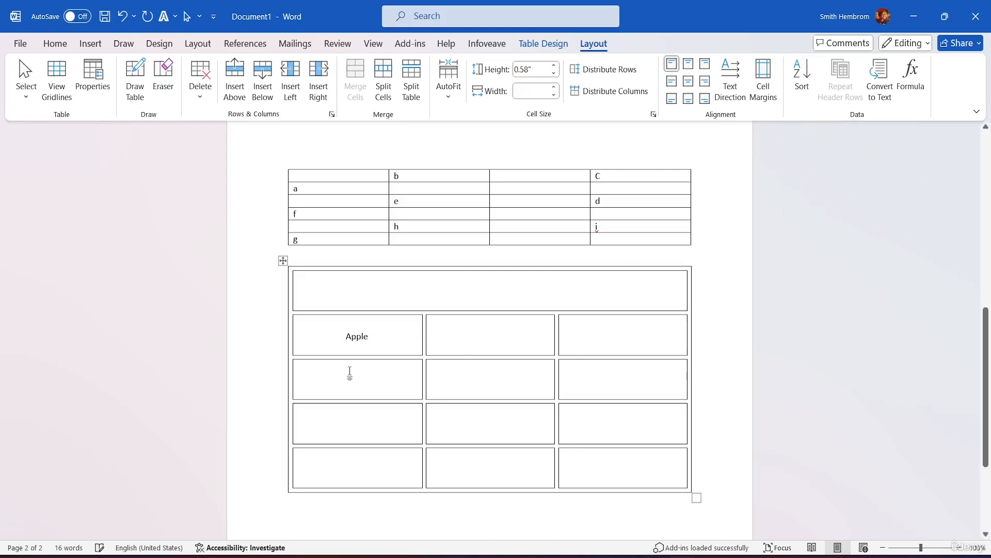
left_click(689, 82)
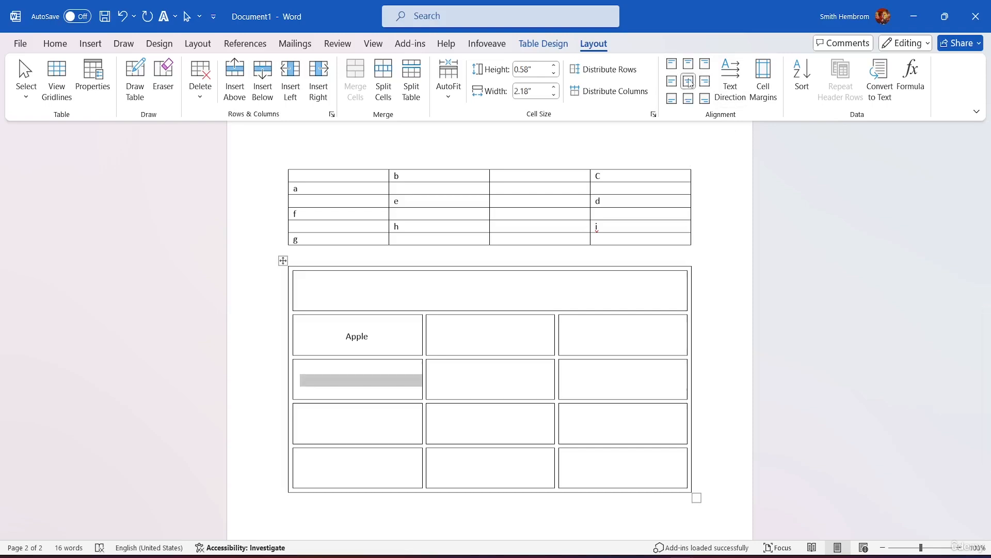
type("Good")
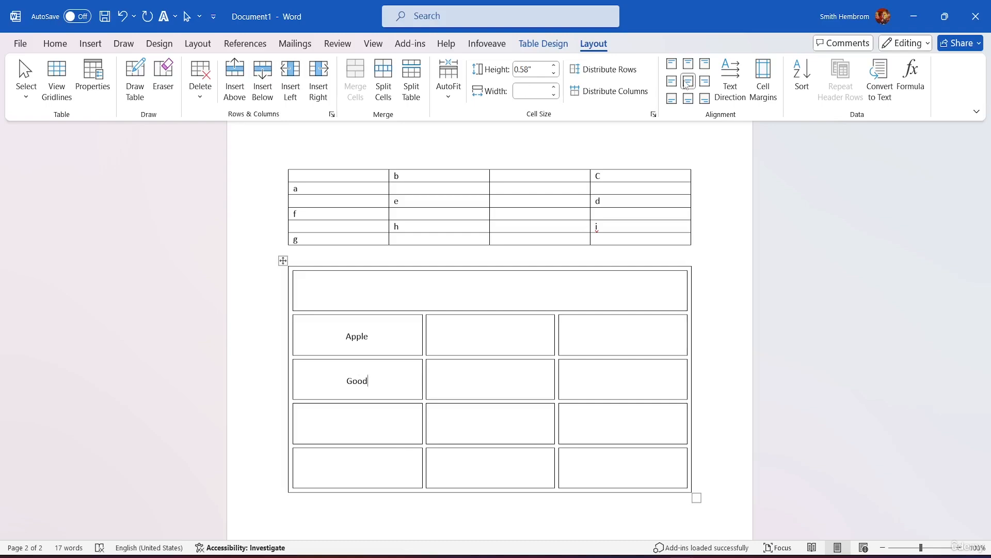
Enter Bad and Heavy in the last two cells of the lower table's first column.
key("Down")
type("Bad")
key("Down")
type("Heavy")
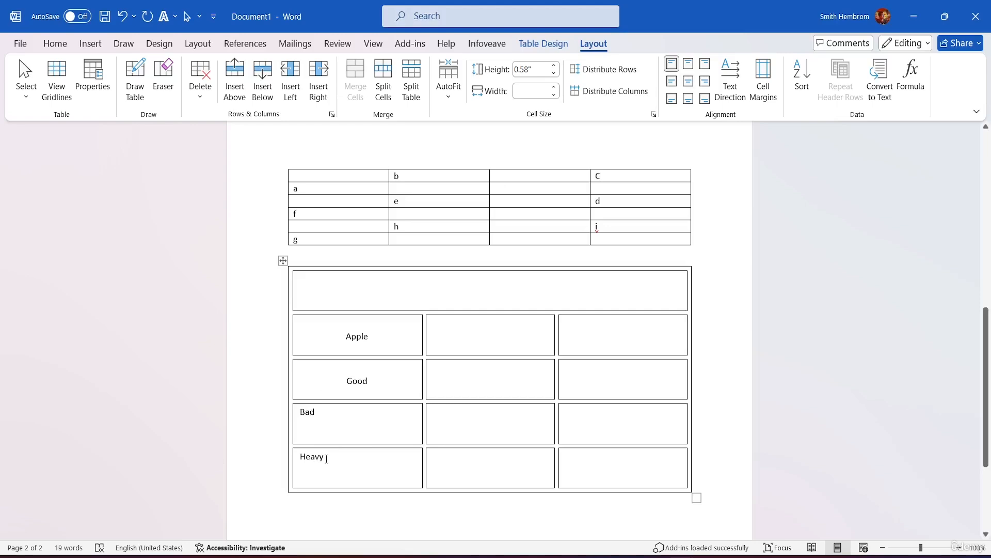
Center the text of the Bad and Heavy cells both horizontally and vertically.
left_click_drag(328, 458, 287, 422)
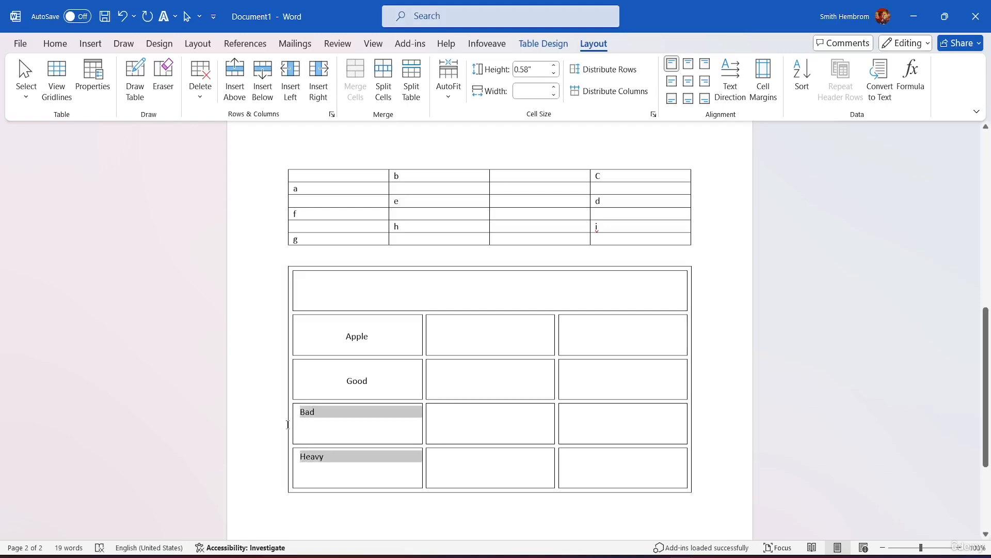
left_click(689, 83)
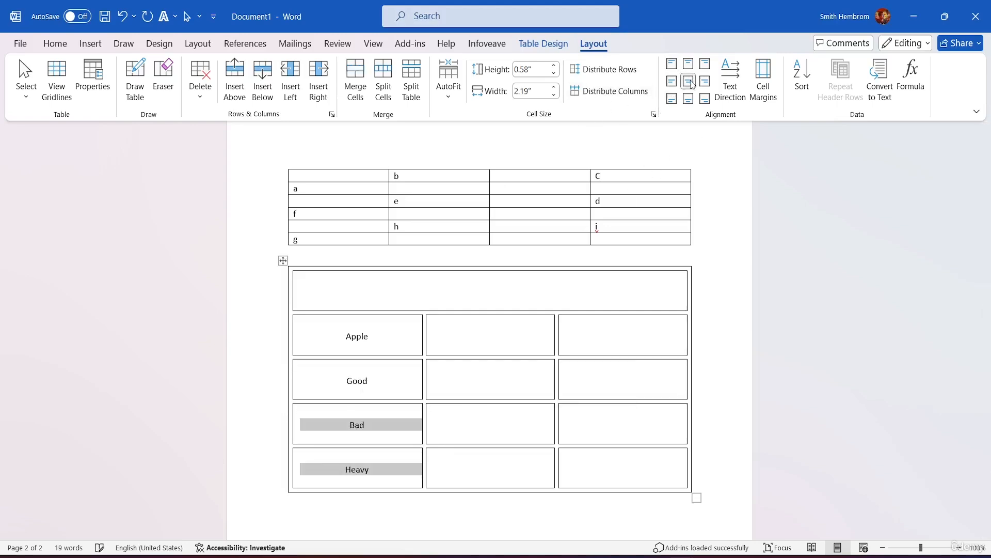
left_click(406, 472)
Sort the lower table's Apple to Heavy rows by Apple as text in ascending order, treating the list as having a header row.
left_click_drag(378, 472, 320, 341)
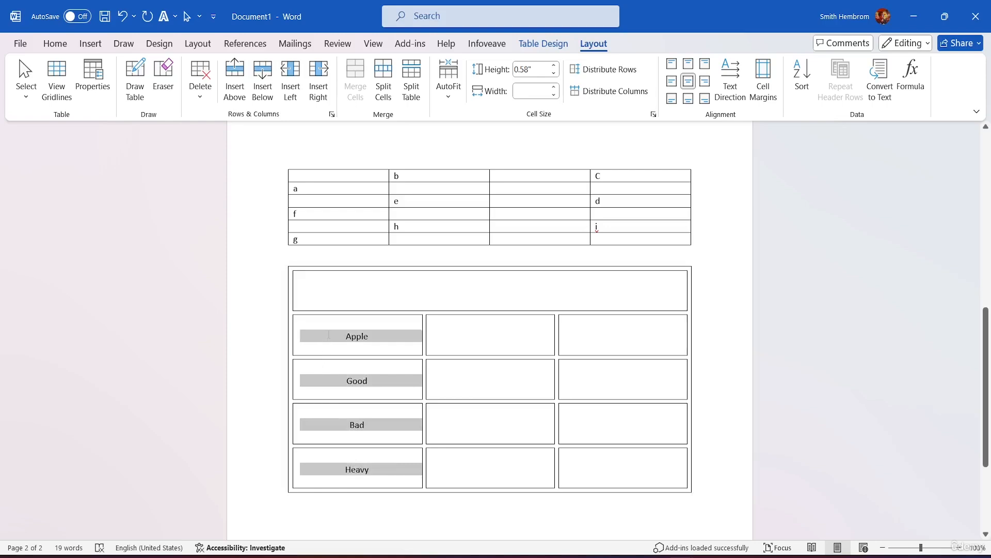
left_click(803, 80)
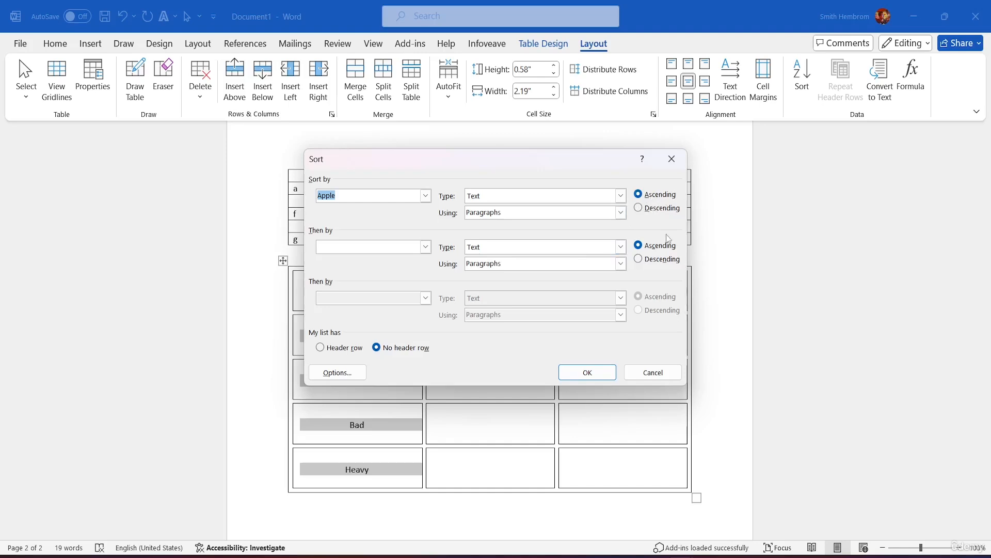
left_click(596, 374)
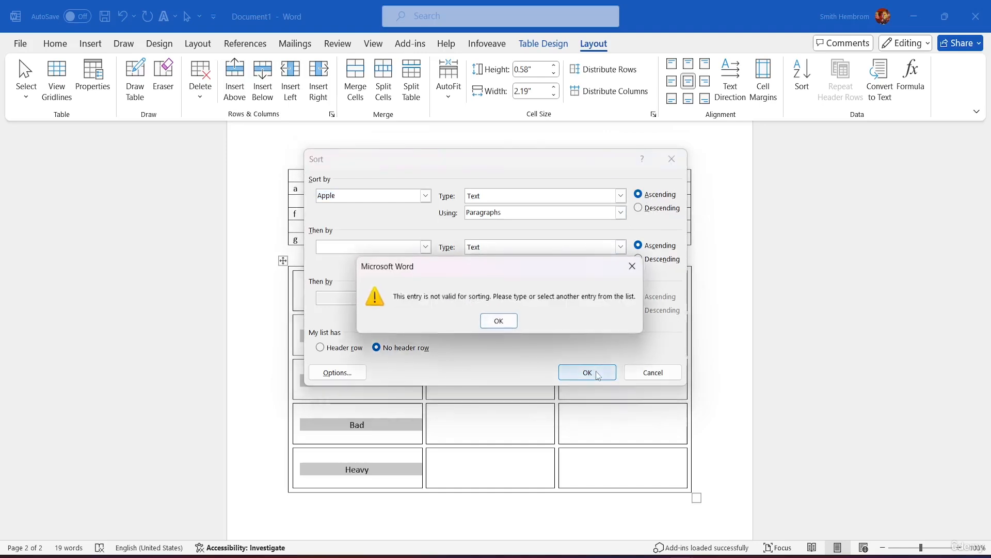
left_click(506, 323)
key("alt+r")
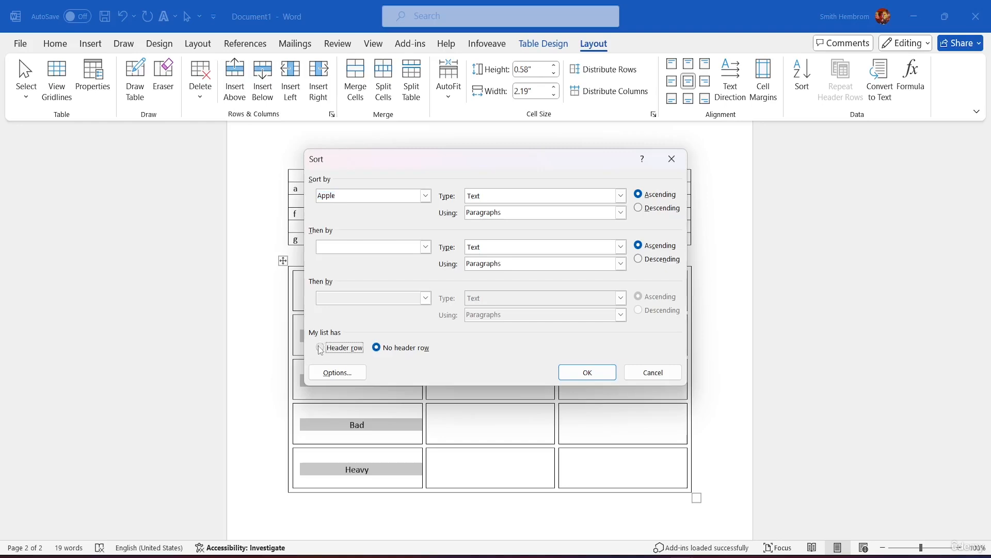
left_click(591, 370)
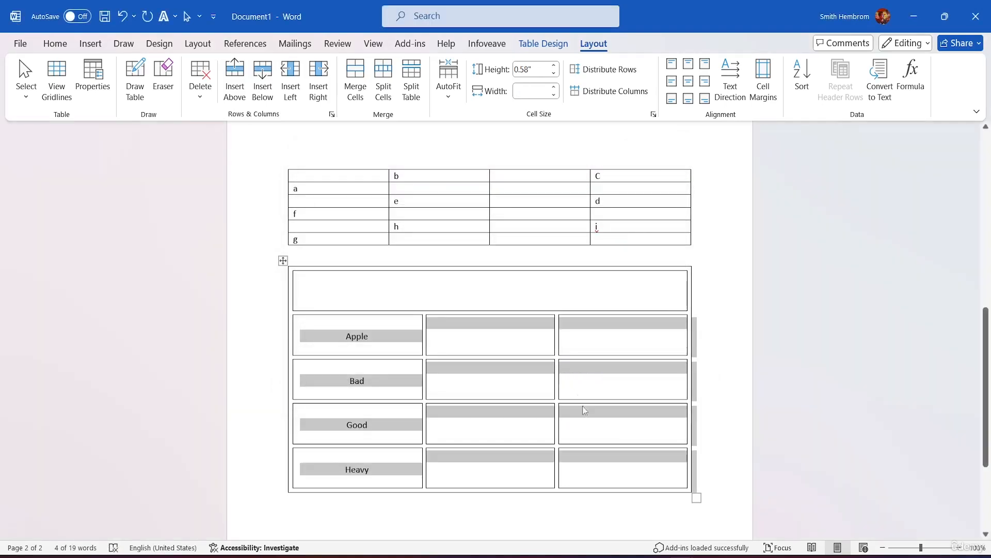
left_click(717, 399)
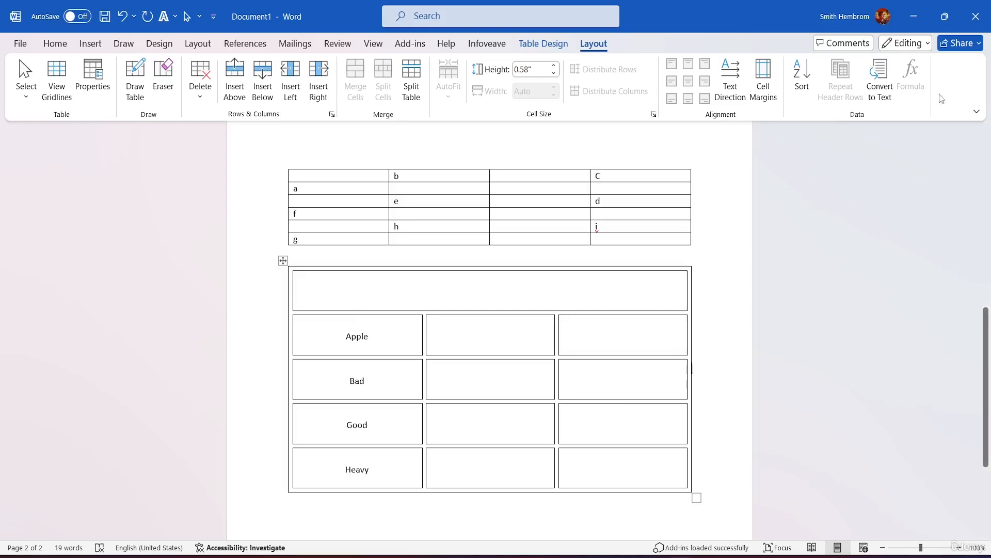
View the formula options for the empty cell beside Apple and close them without inserting a formula.
left_click(449, 334)
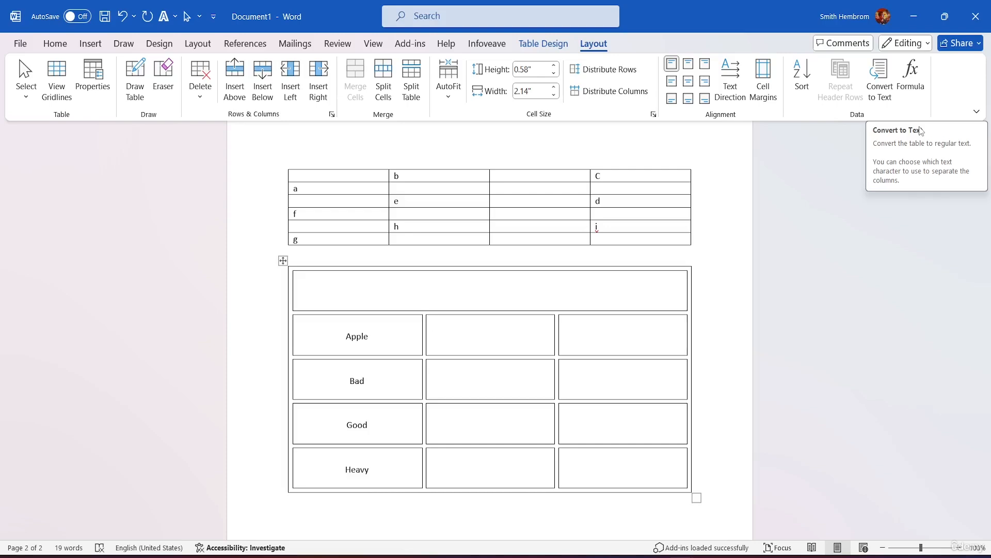
left_click(914, 74)
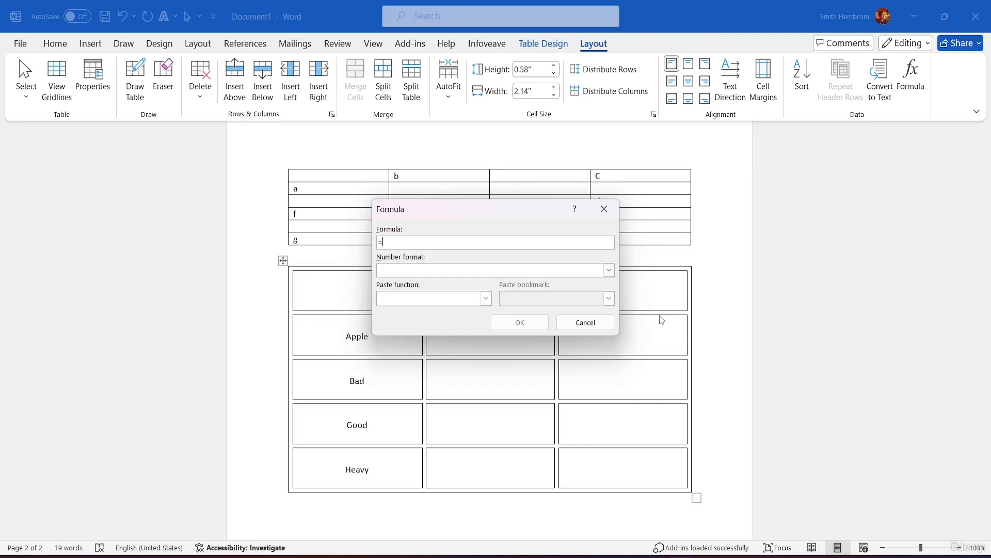
left_click(604, 209)
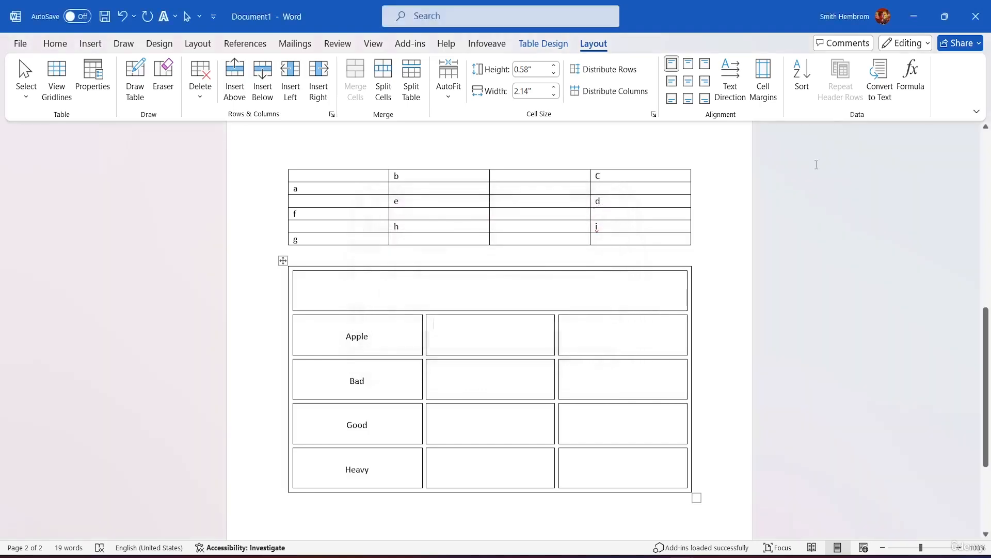
left_click(910, 143)
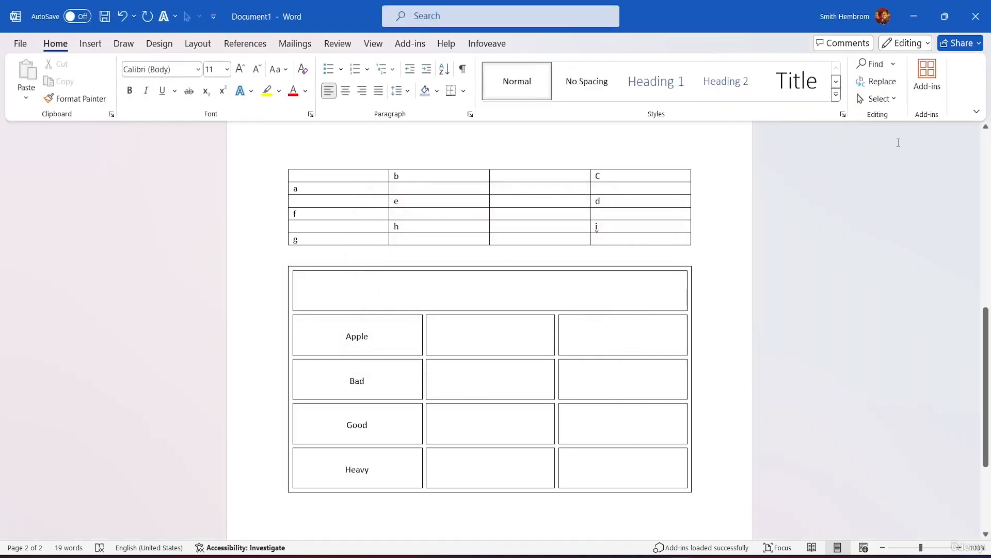
Review the lower table's properties for table, row, column and cell from the cell beside Apple, and close them without changes.
left_click(463, 329)
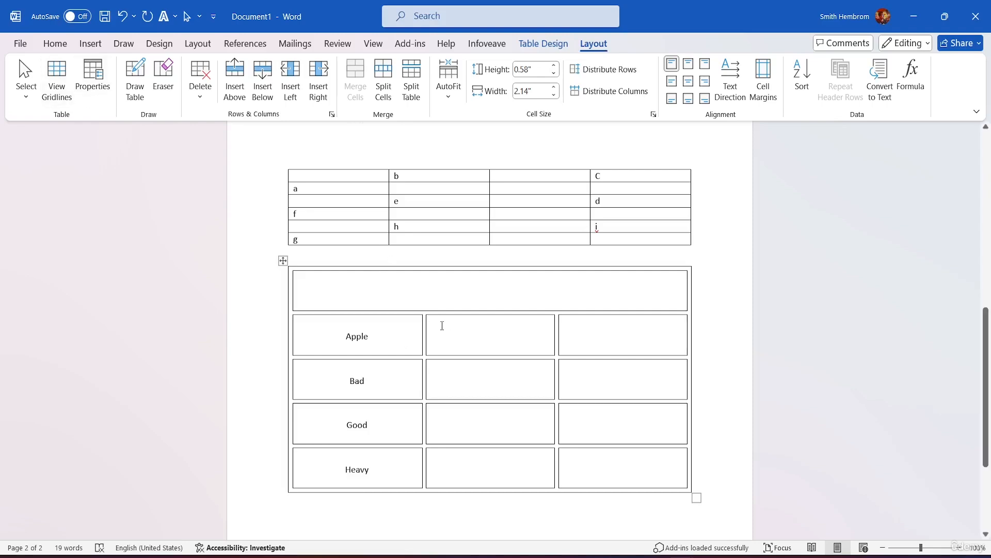
left_click(98, 80)
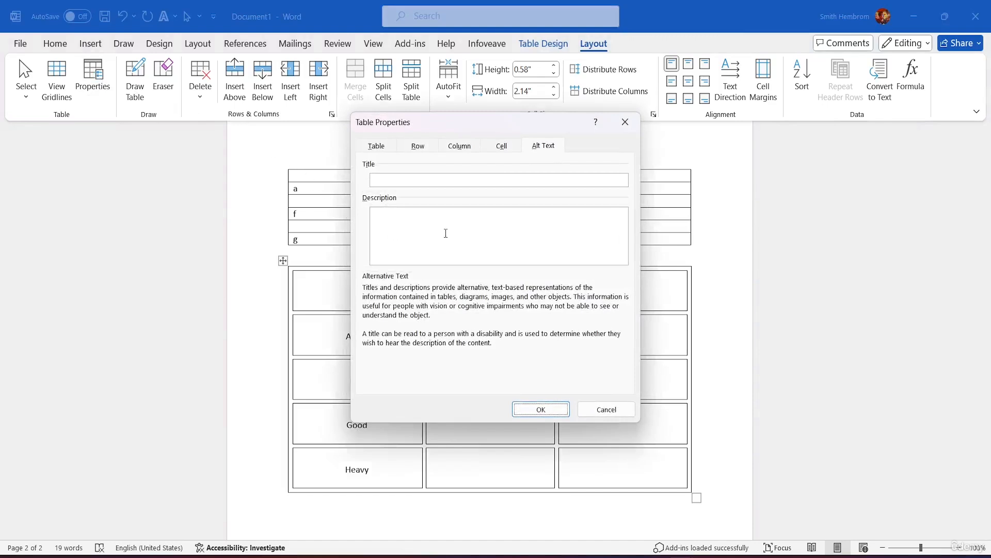
left_click(416, 148)
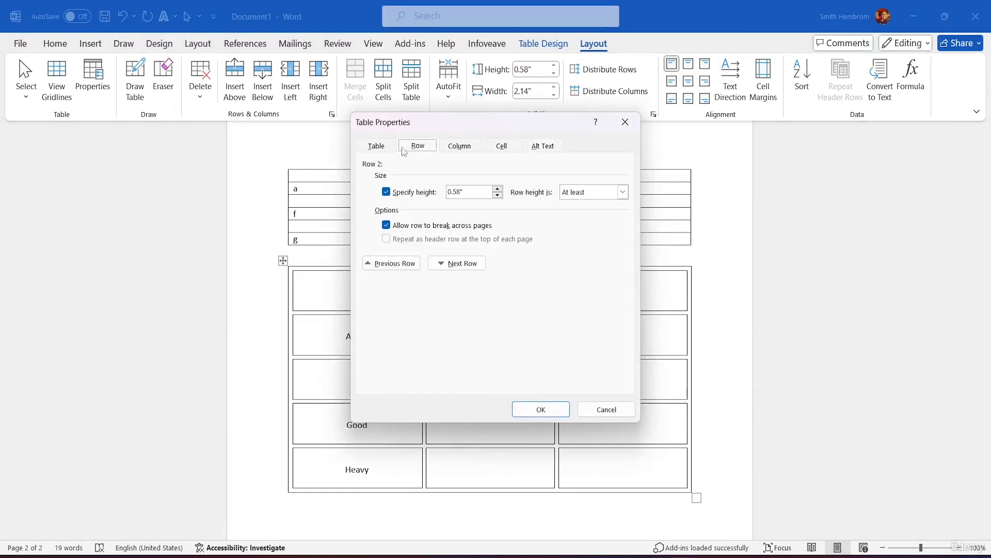
left_click(378, 147)
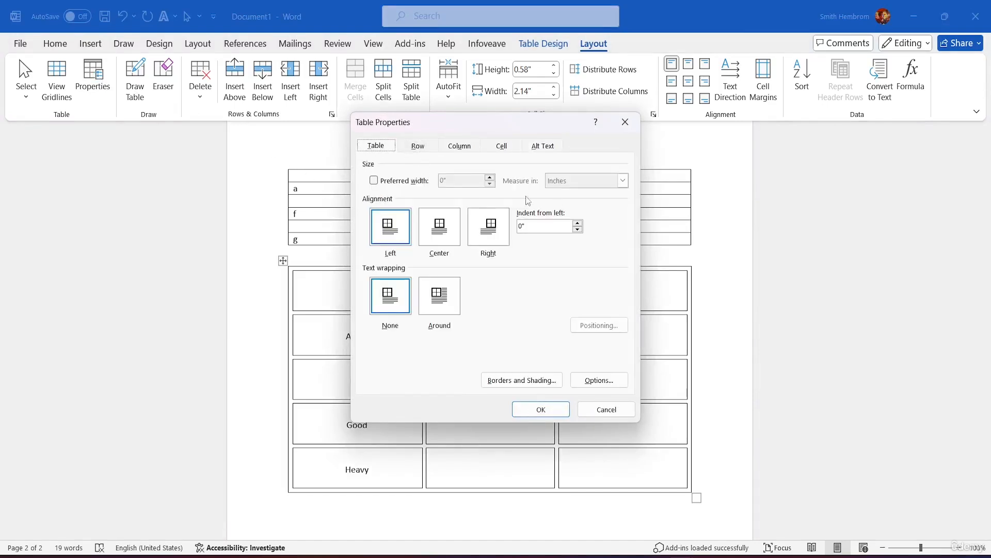
left_click(418, 146)
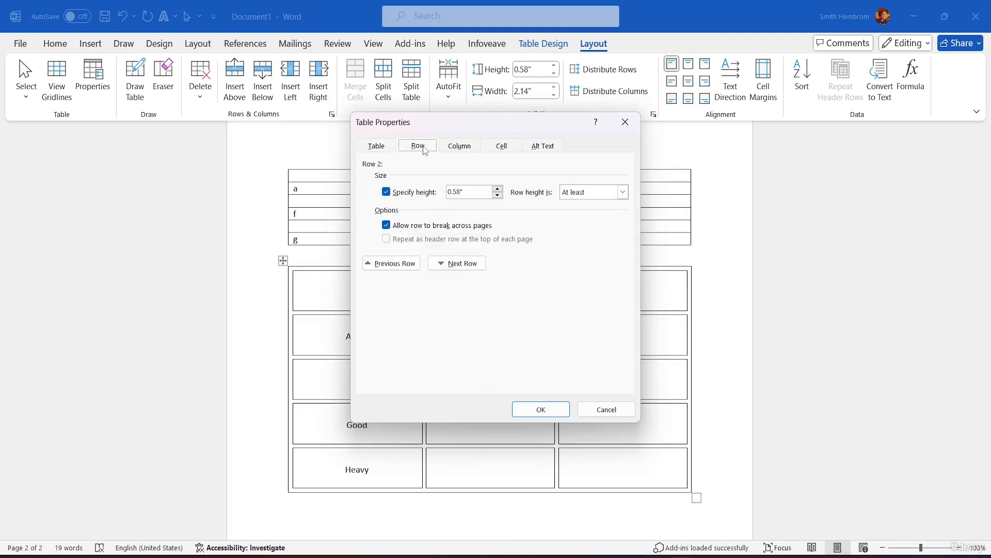
left_click(465, 149)
left_click(501, 152)
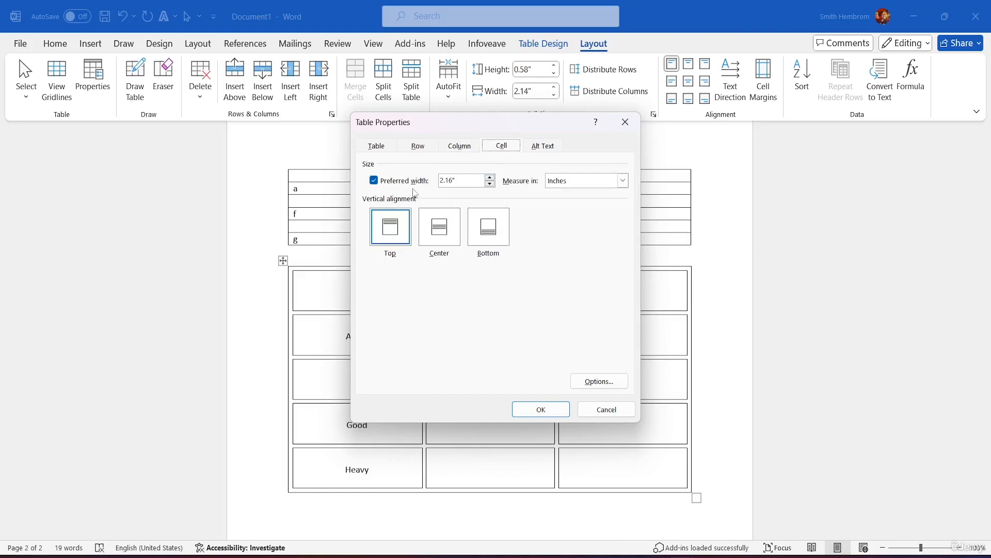
left_click(475, 149)
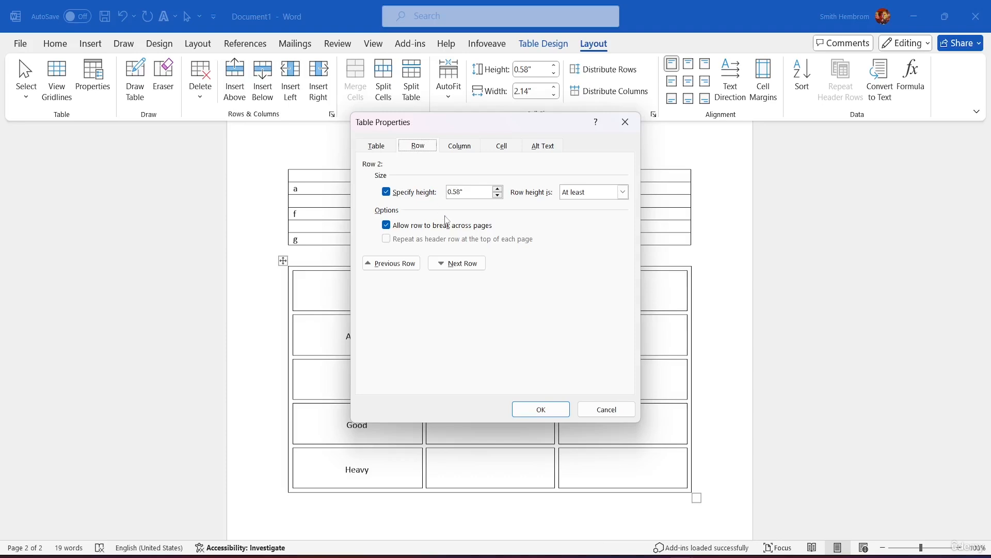
left_click(625, 122)
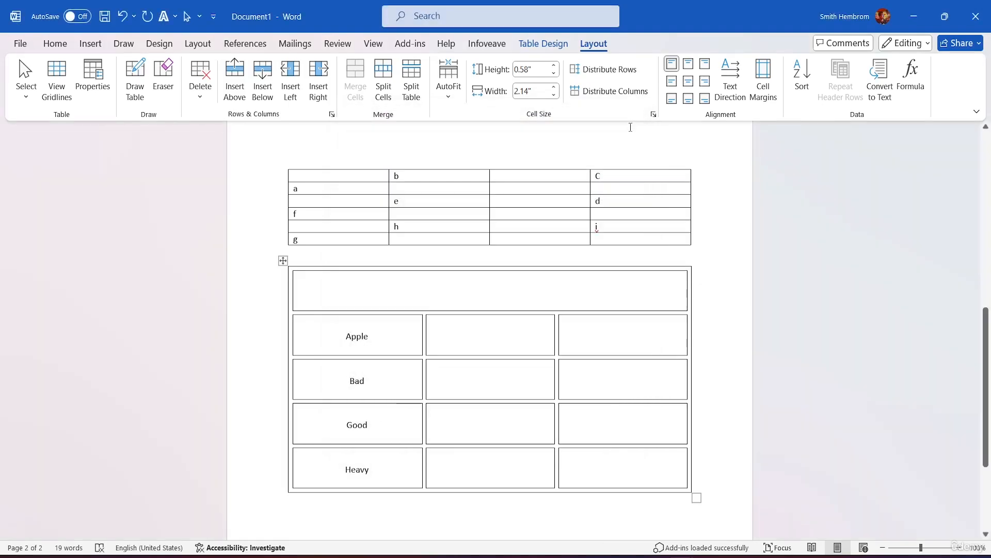